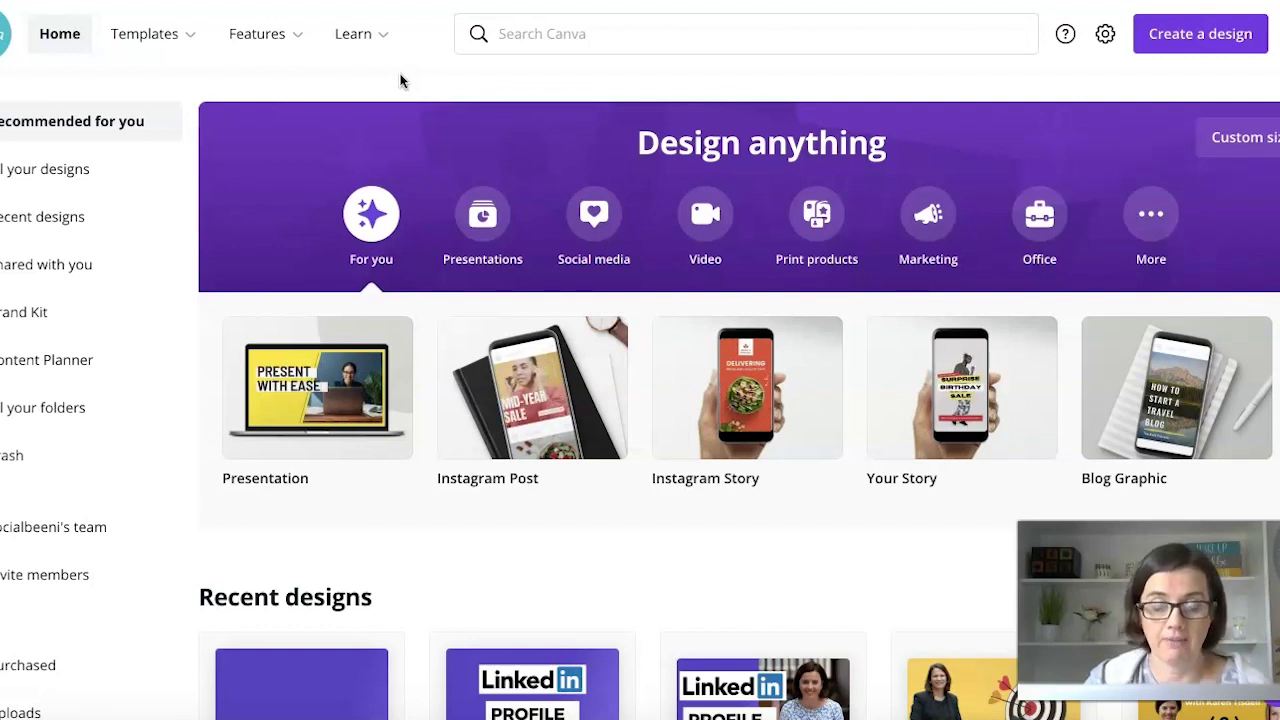
Search the template library for "slides" and open the suggested Presentations category
{"action": "mouse_move", "coordinate": [362, 36]}
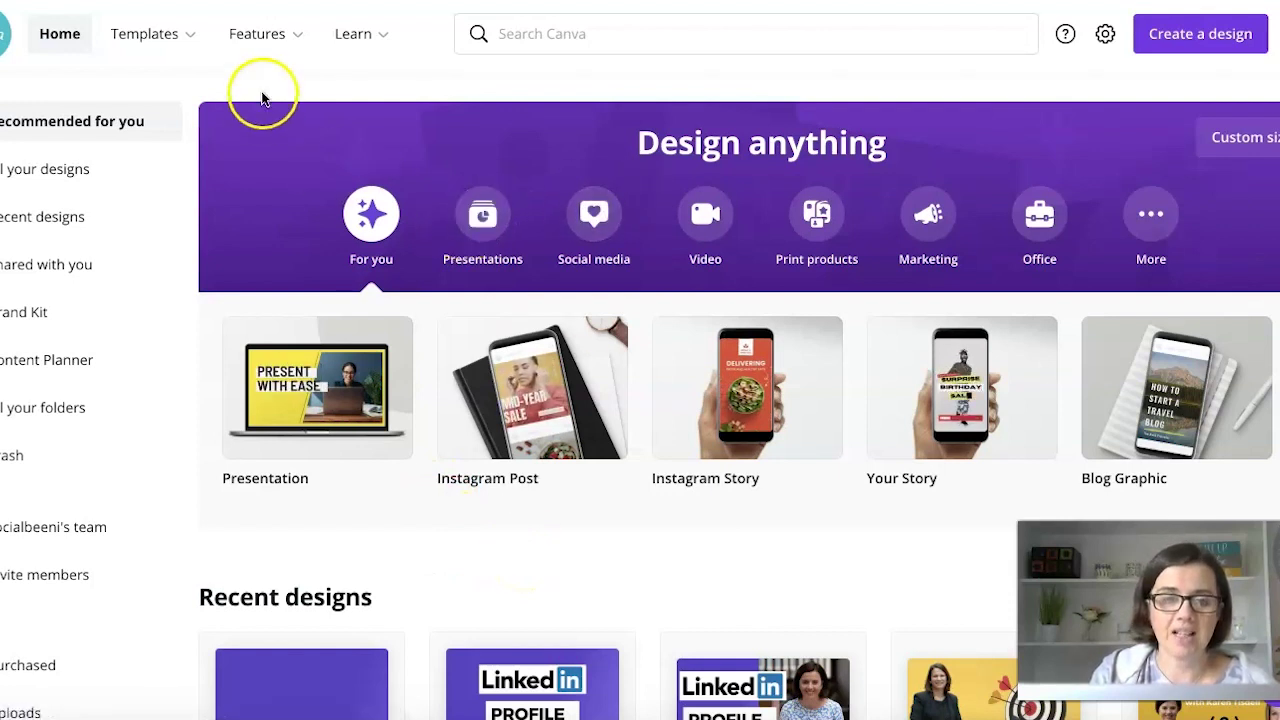
{"action": "left_click", "coordinate": [158, 34]}
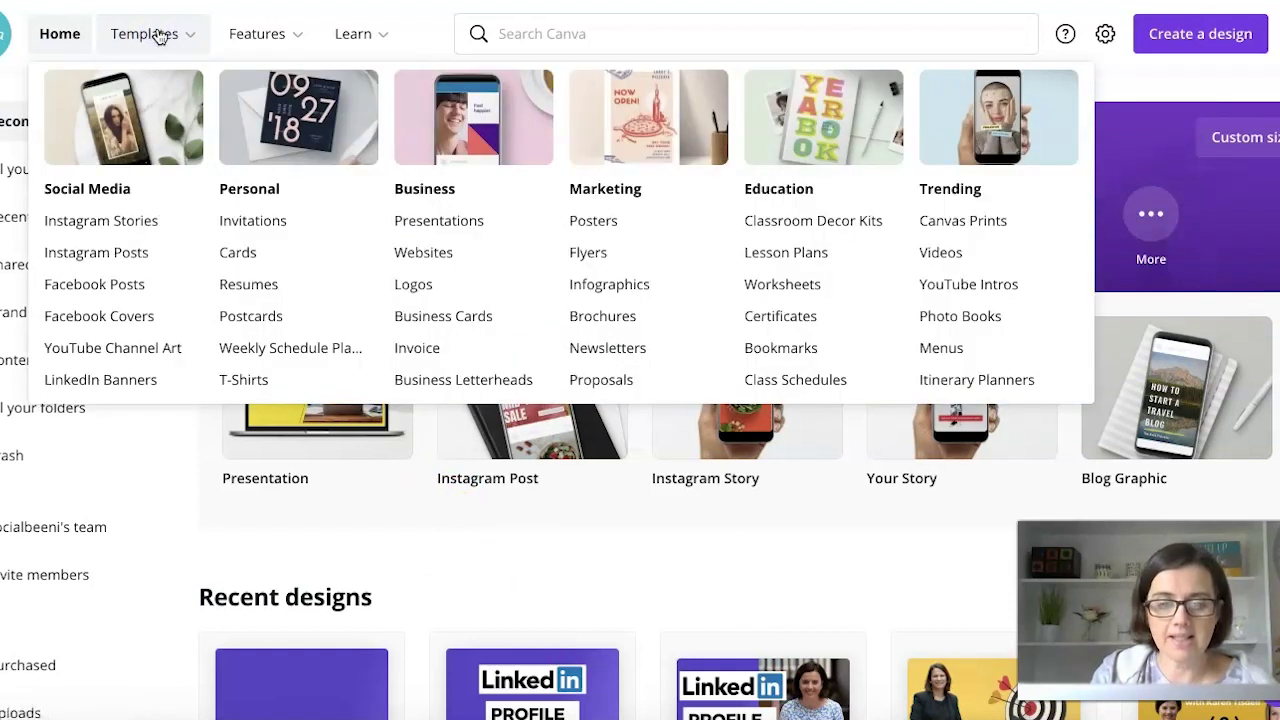
{"action": "left_click", "coordinate": [147, 93]}
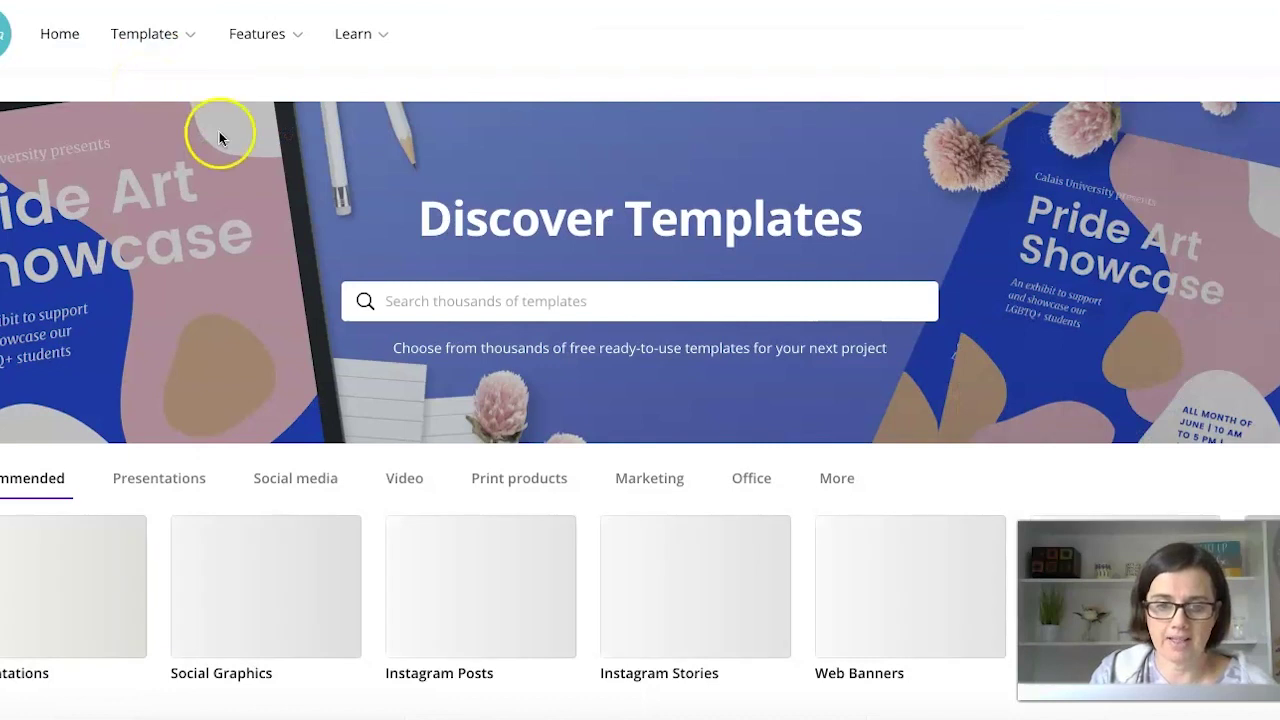
{"action": "left_click", "coordinate": [578, 302]}
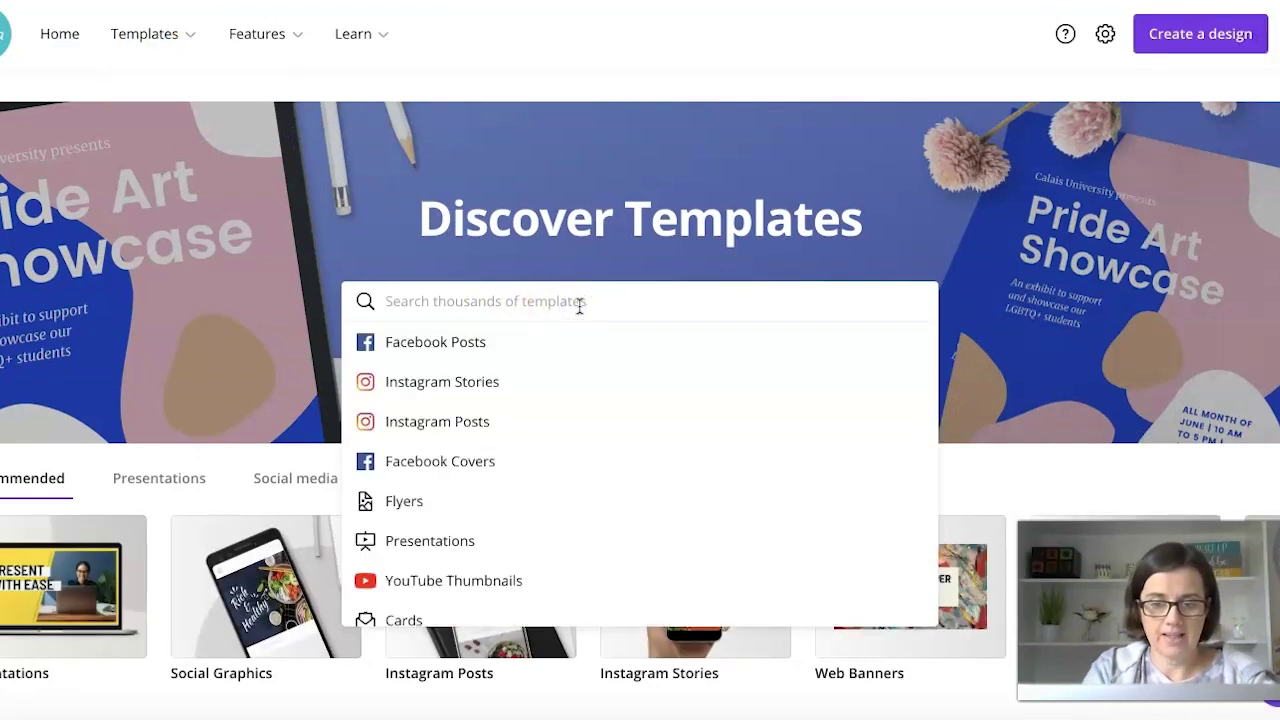
{"action": "type", "text": "slides"}
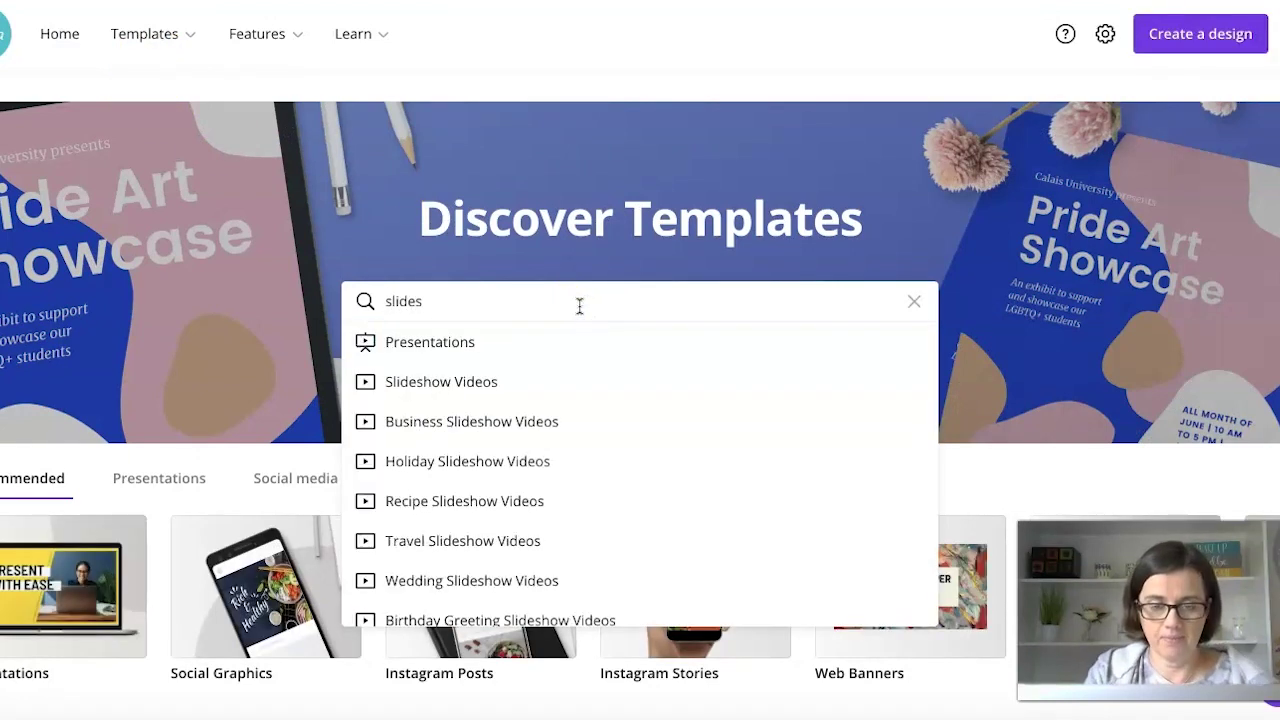
{"action": "left_click", "coordinate": [450, 355]}
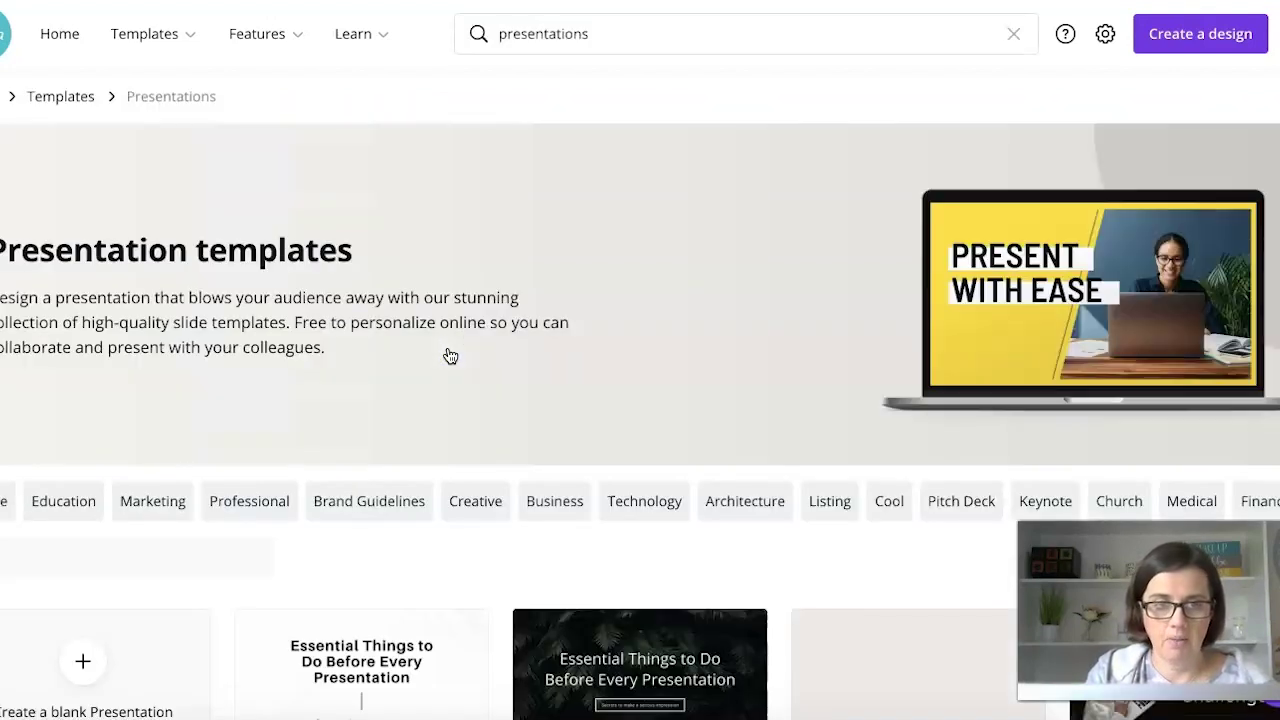
Browse the presentation templates and preview several designs to find a suitable slide layout
{"action": "scroll", "coordinate": [450, 355], "scroll_direction": "down", "scroll_amount": 1}
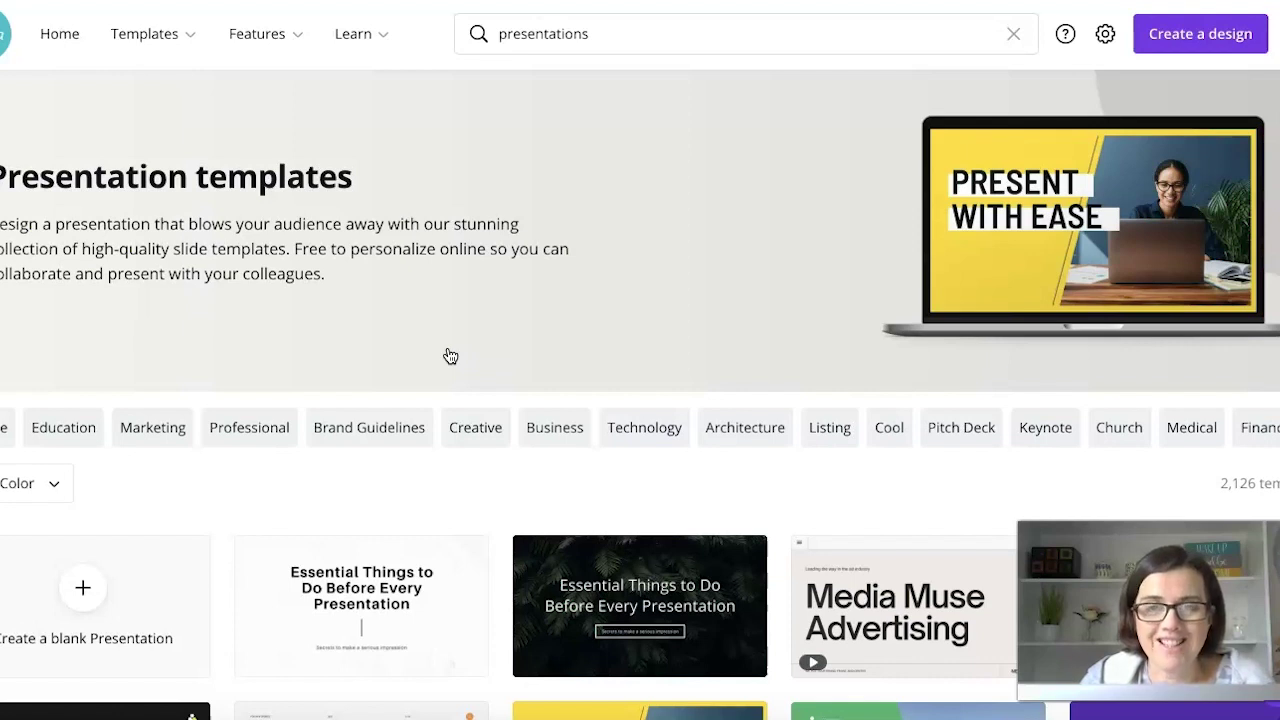
{"action": "scroll", "coordinate": [450, 356], "scroll_direction": "down", "scroll_amount": 3}
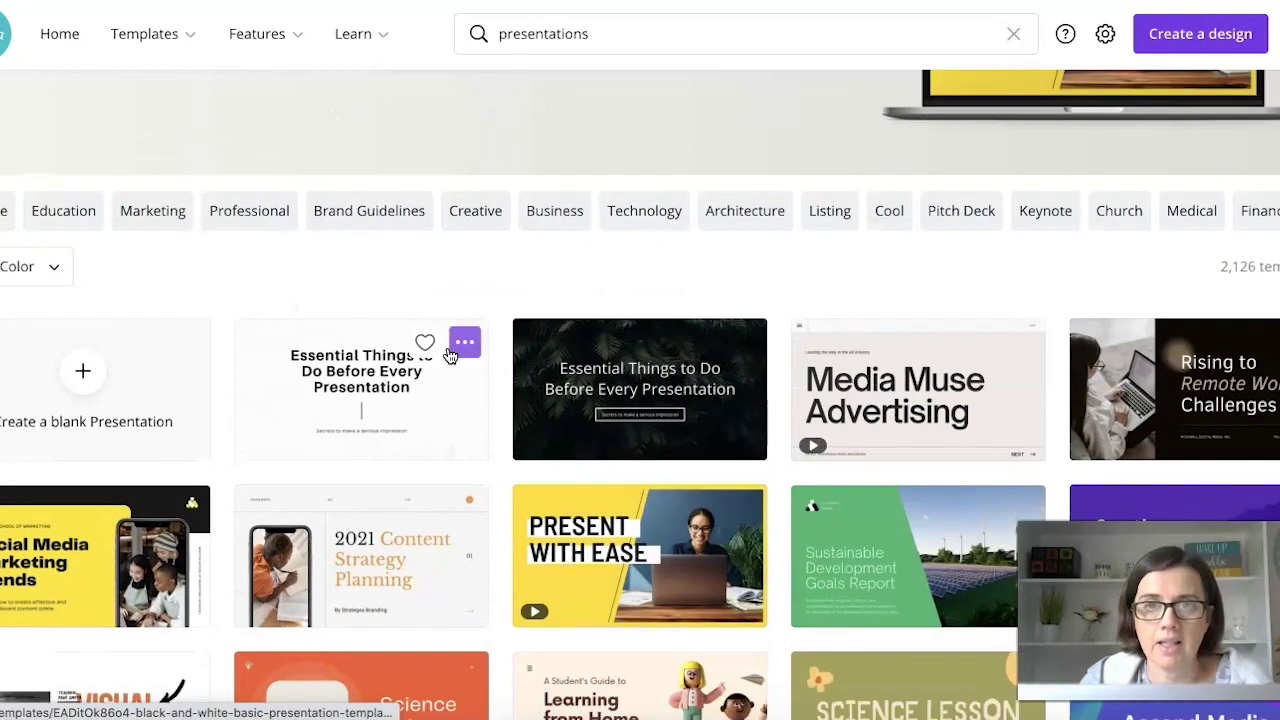
{"action": "scroll", "coordinate": [450, 356], "scroll_direction": "down", "scroll_amount": 1}
{"action": "scroll", "coordinate": [450, 356], "scroll_direction": "down", "scroll_amount": 1}
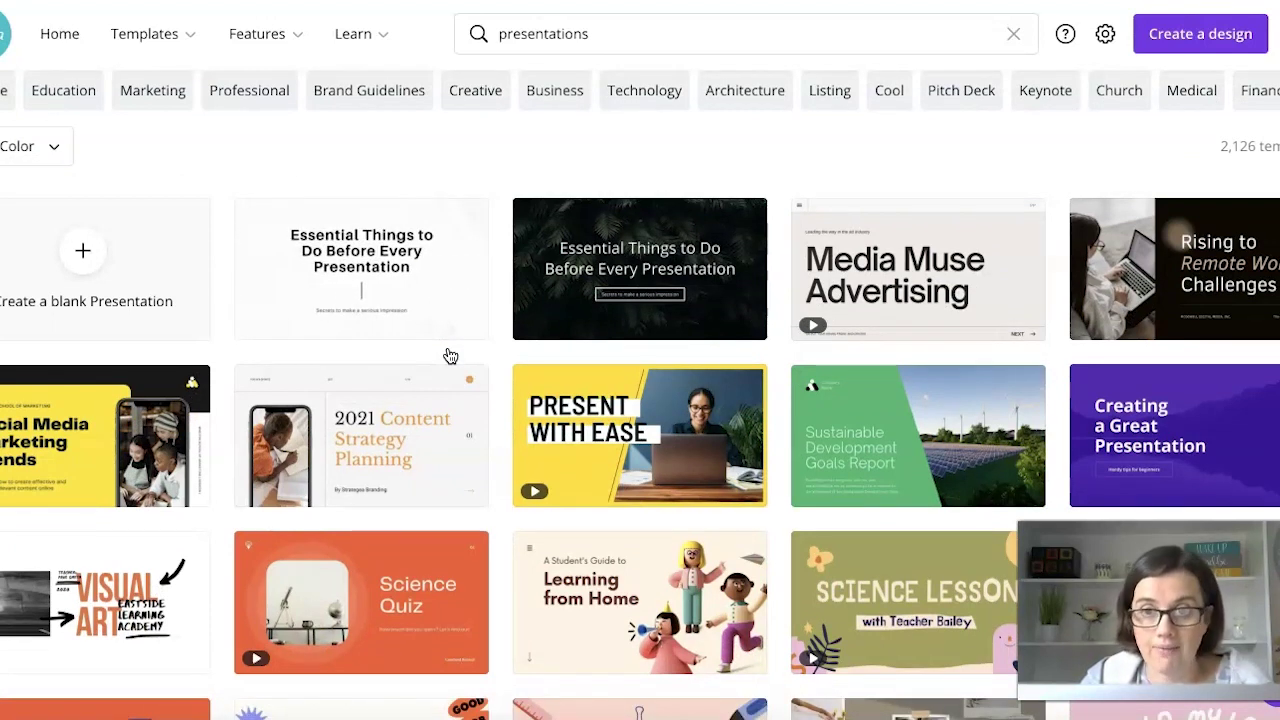
{"action": "scroll", "coordinate": [450, 356], "scroll_direction": "down", "scroll_amount": 1}
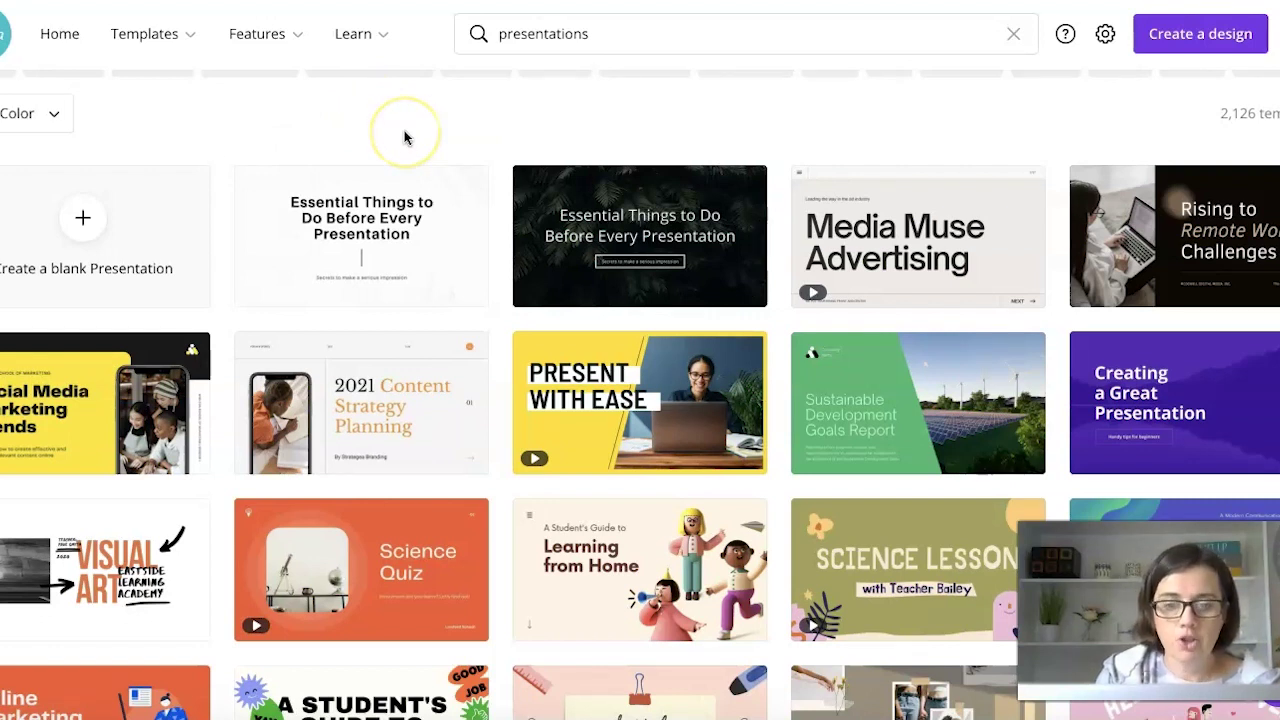
{"action": "scroll", "coordinate": [591, 437], "scroll_direction": "down", "scroll_amount": 1}
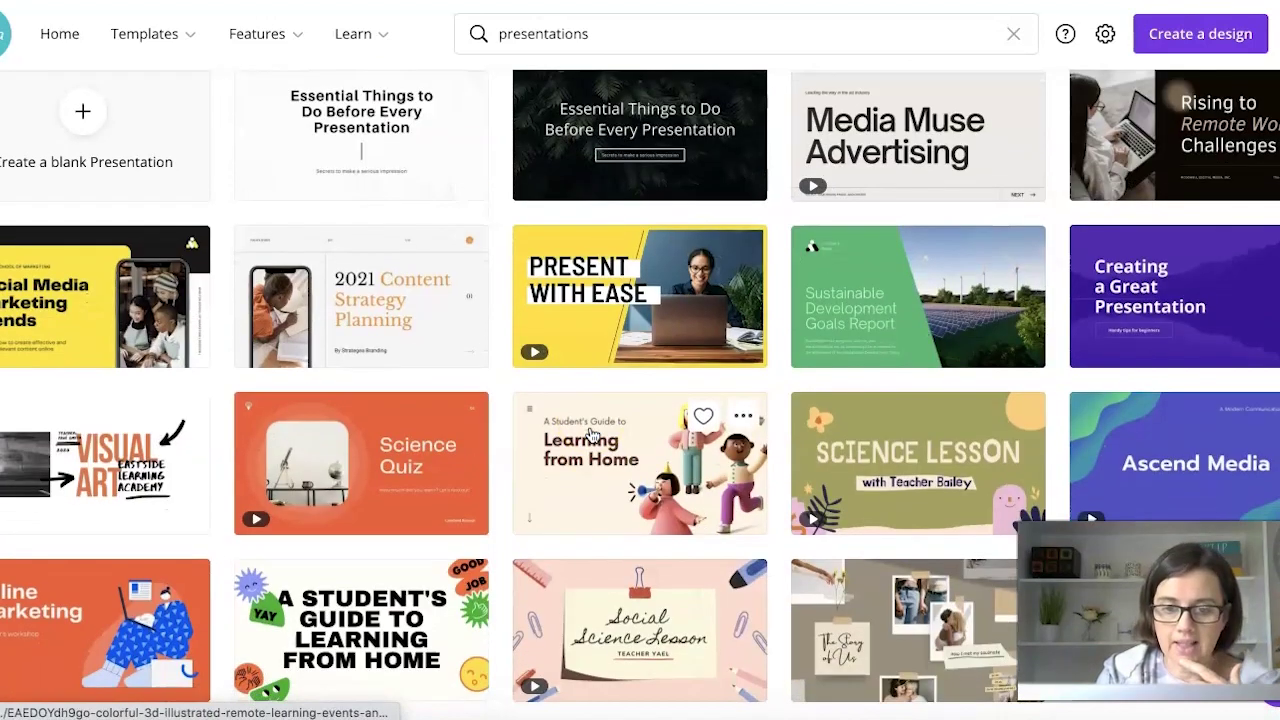
{"action": "scroll", "coordinate": [591, 437], "scroll_direction": "down", "scroll_amount": 2}
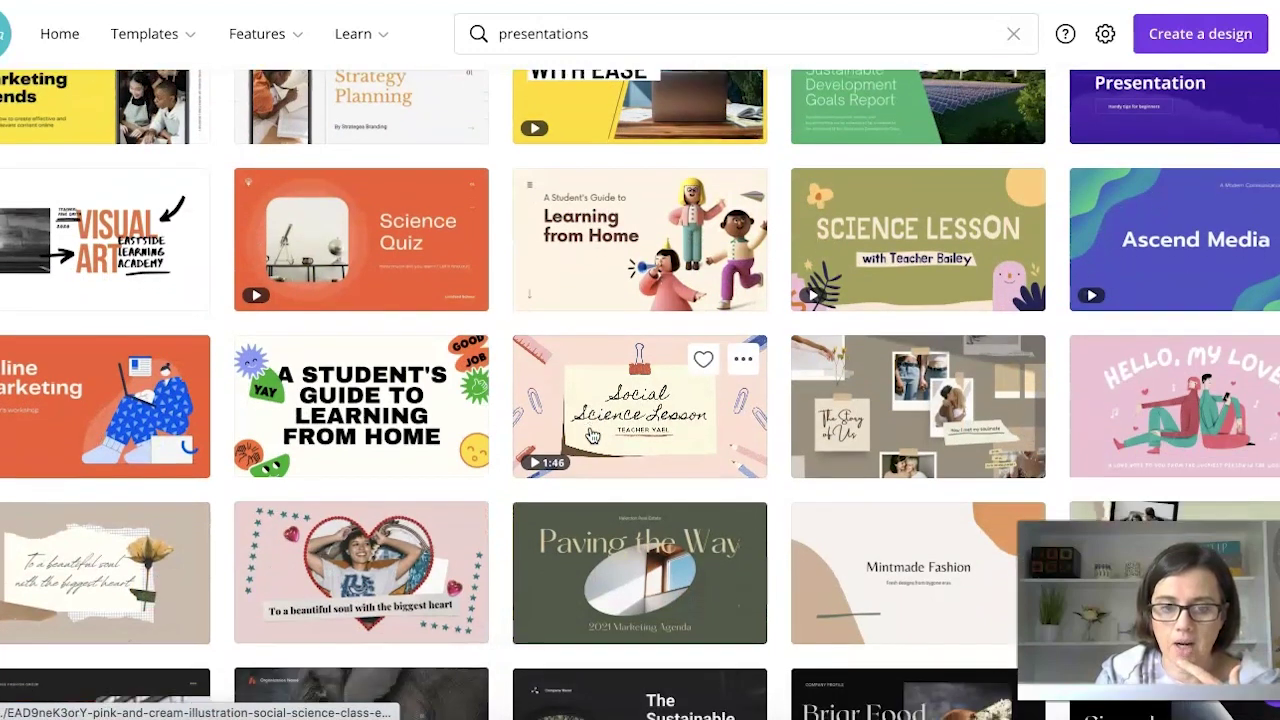
{"action": "scroll", "coordinate": [591, 437], "scroll_direction": "down", "scroll_amount": 1}
{"action": "scroll", "coordinate": [603, 515], "scroll_direction": "down", "scroll_amount": 1}
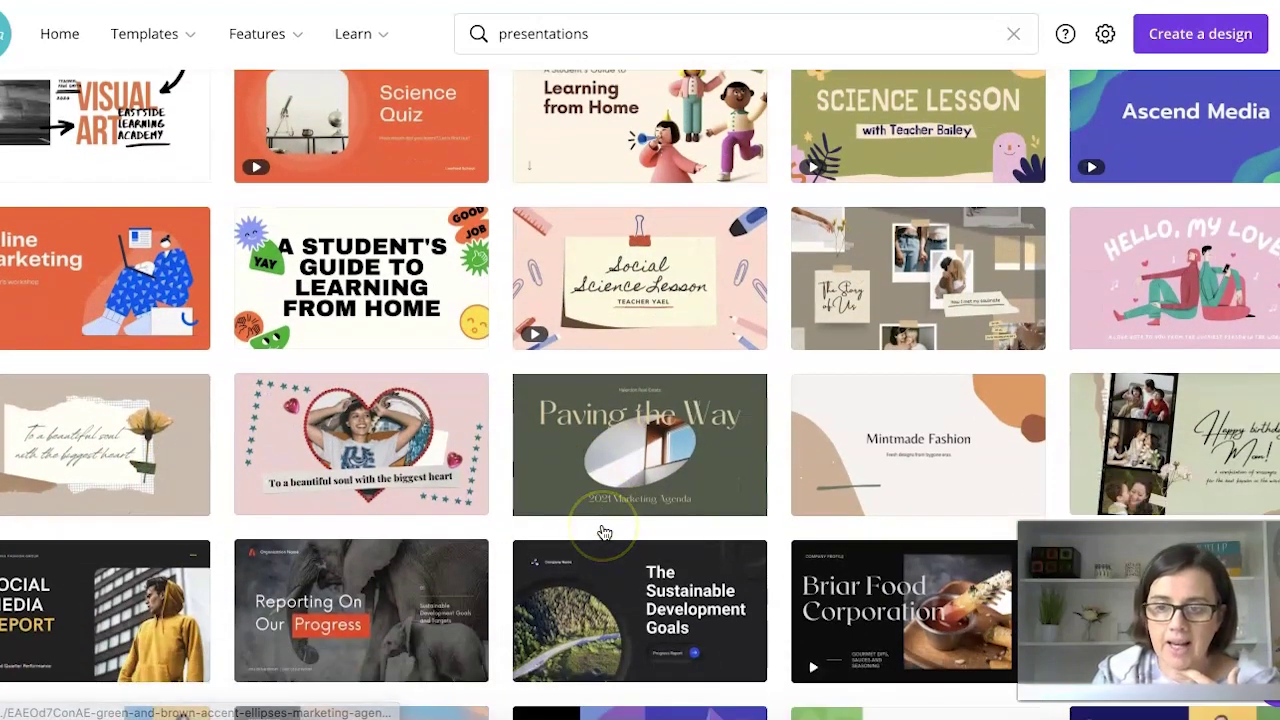
{"action": "scroll", "coordinate": [604, 532], "scroll_direction": "down", "scroll_amount": 1}
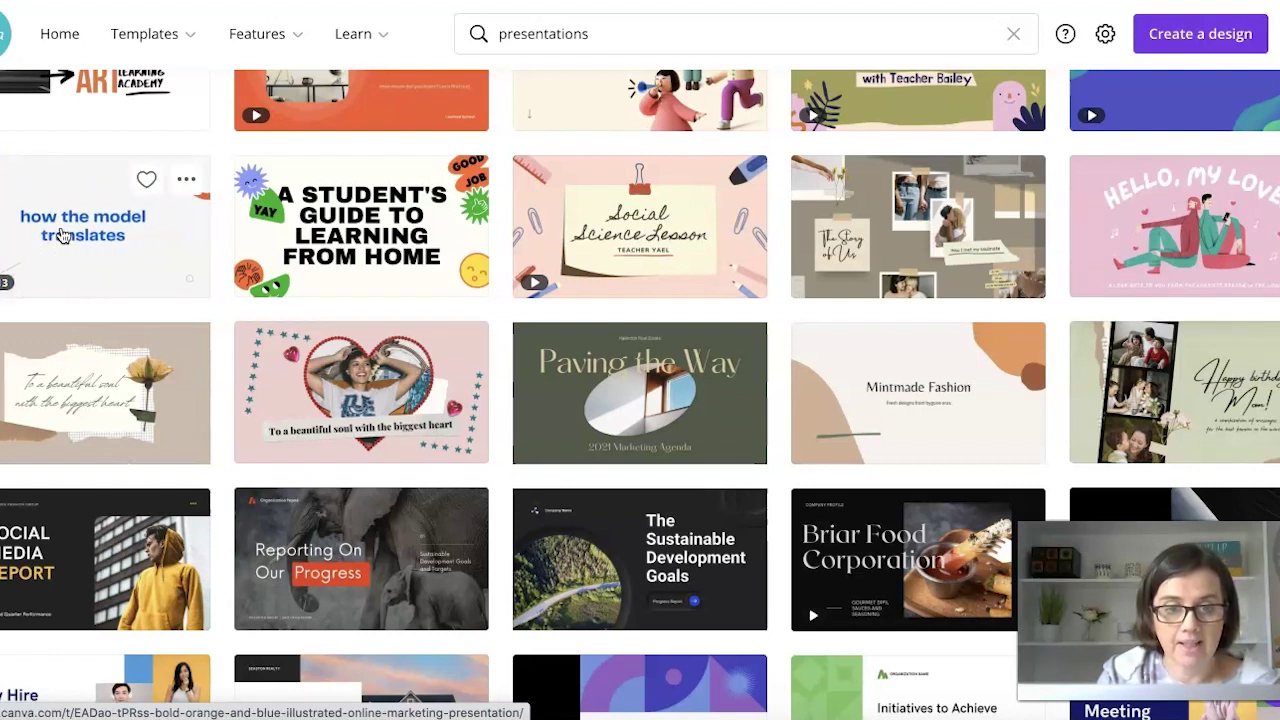
{"action": "mouse_move", "coordinate": [376, 240]}
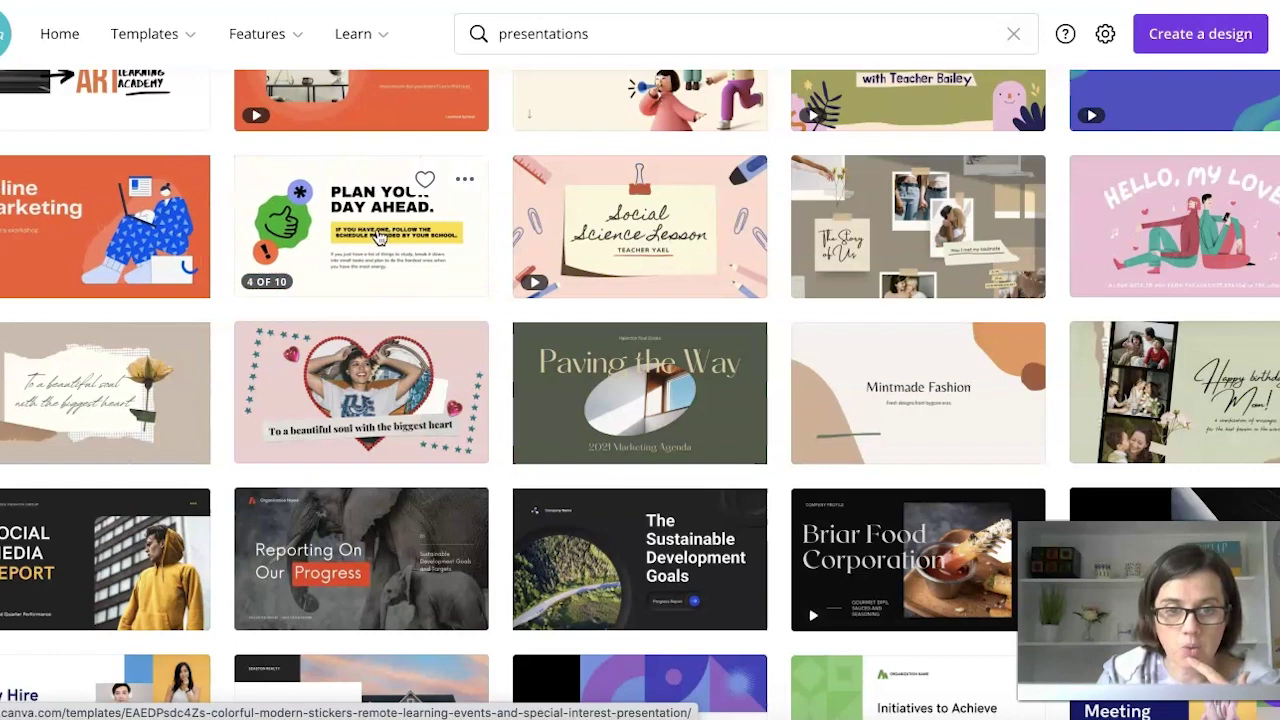
{"action": "mouse_move", "coordinate": [592, 242]}
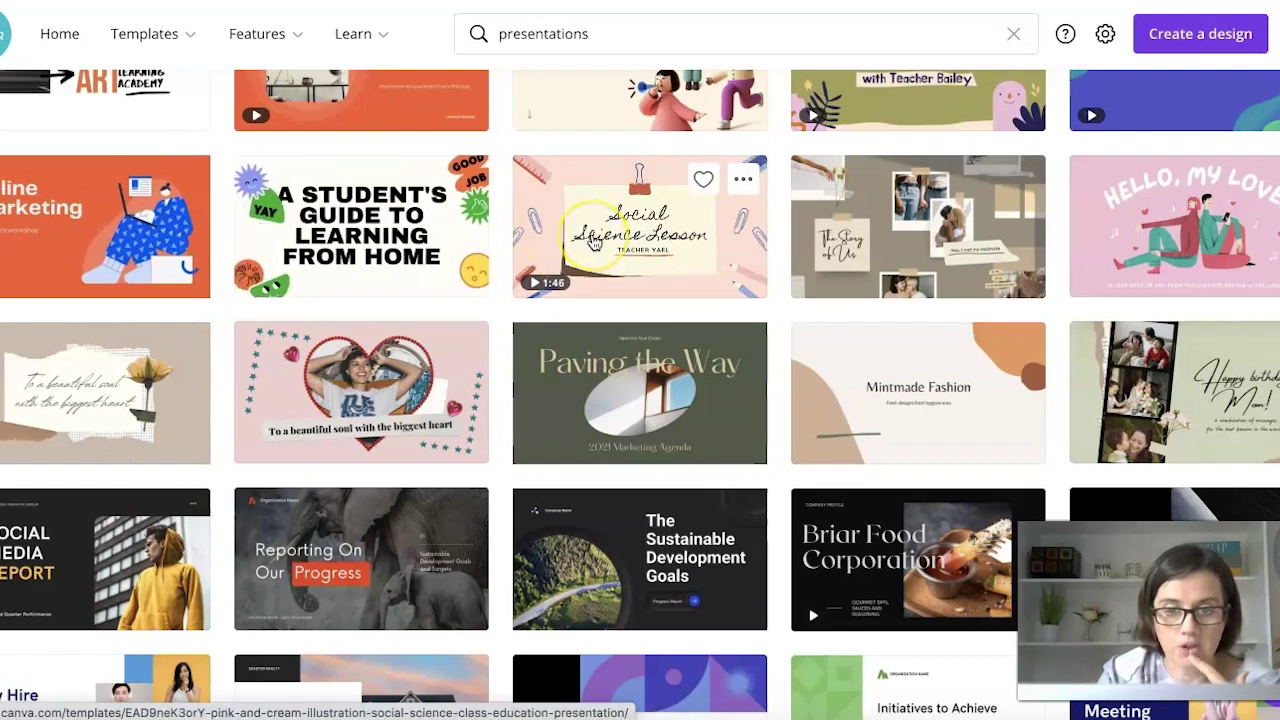
{"action": "scroll", "coordinate": [592, 242], "scroll_direction": "up", "scroll_amount": 2}
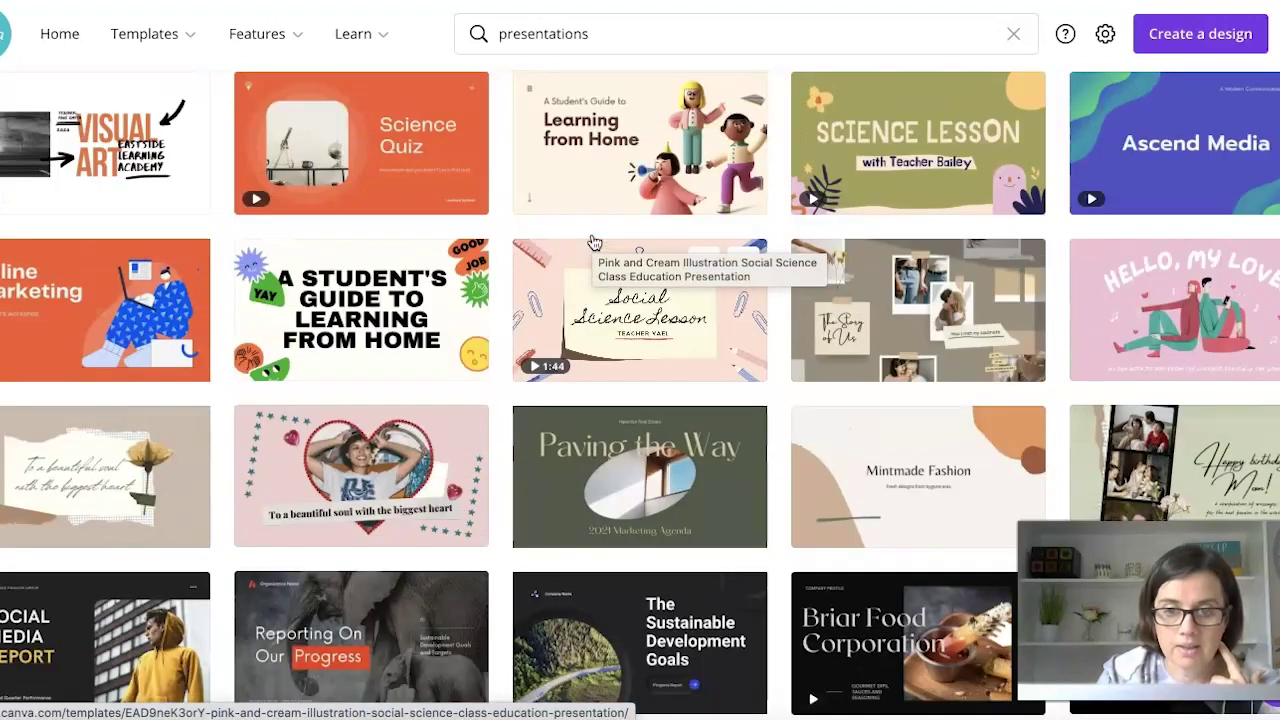
{"action": "scroll", "coordinate": [235, 245], "scroll_direction": "up", "scroll_amount": 2}
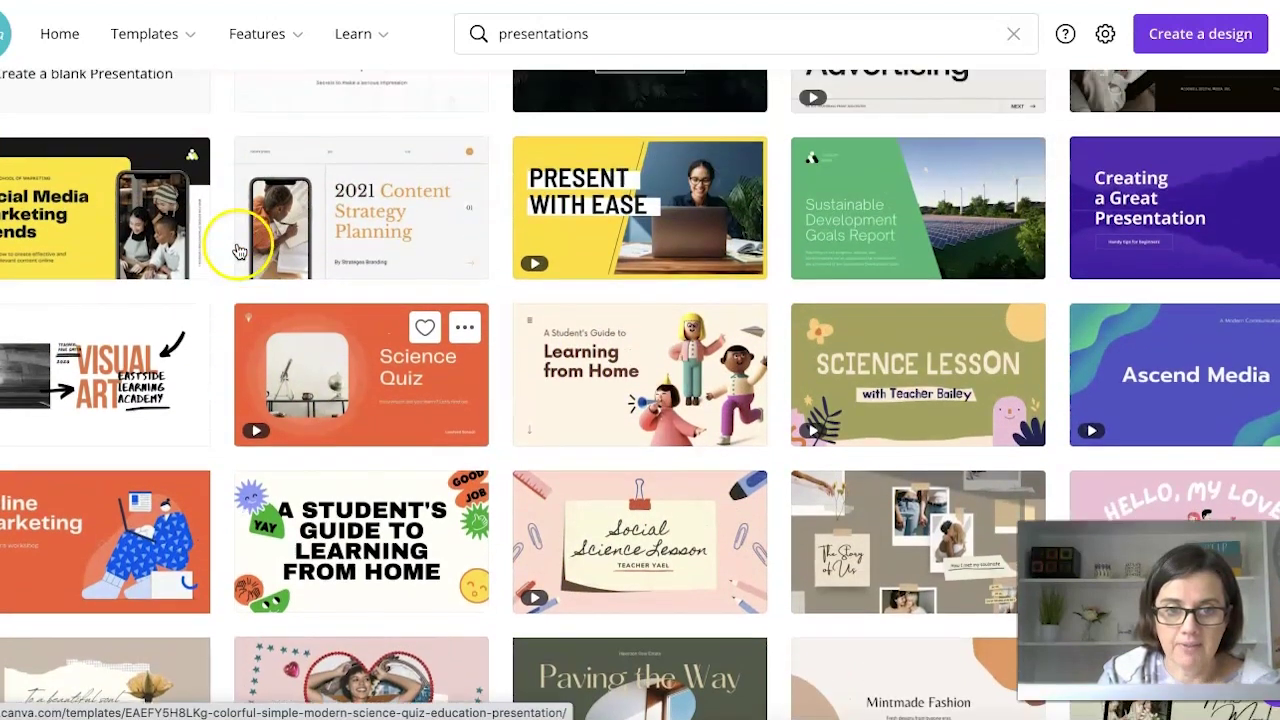
{"action": "mouse_move", "coordinate": [680, 270]}
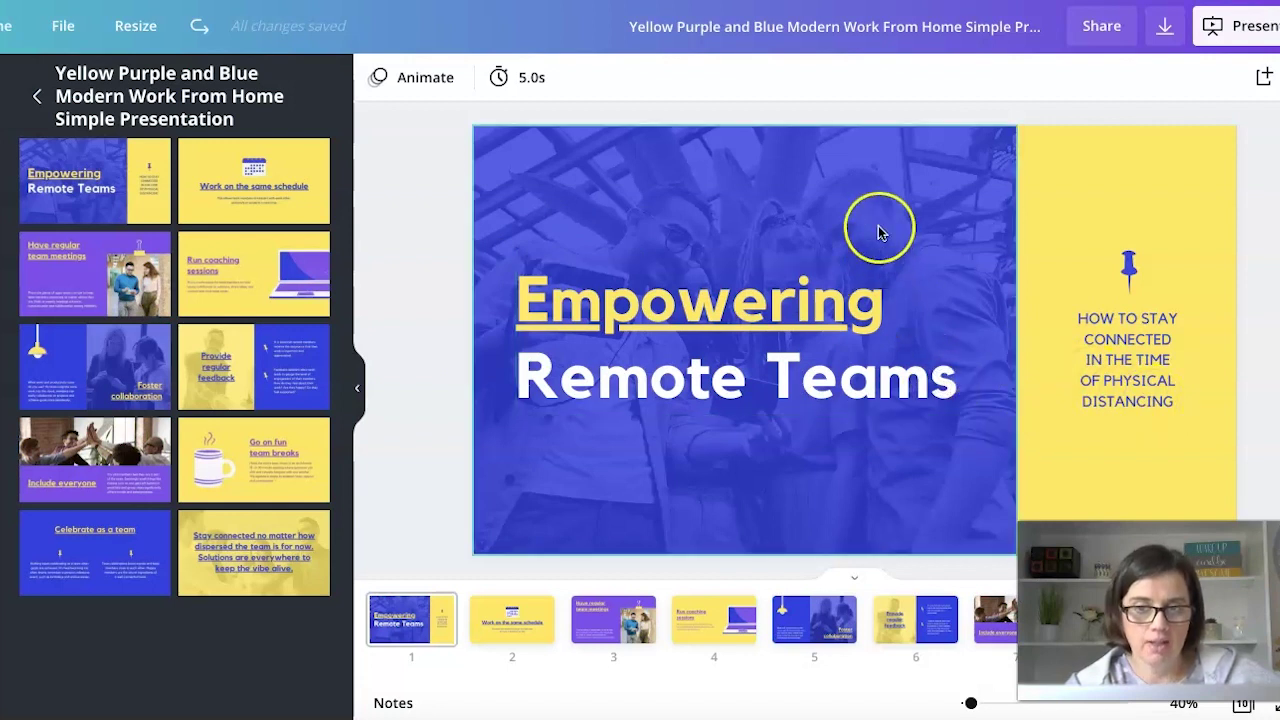
Replace the title on the first slide with "How to create document posts" and "for LinkedIn" on a new line
{"action": "left_click", "coordinate": [950, 370]}
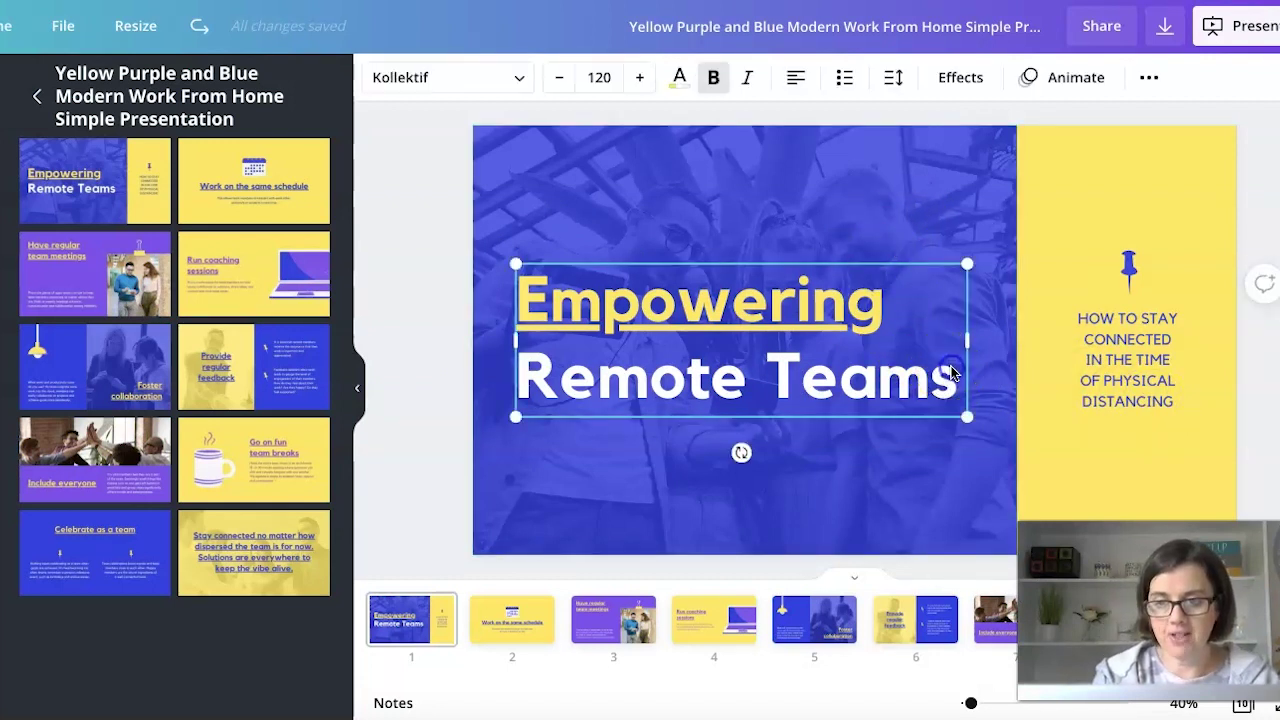
{"action": "double_click", "coordinate": [950, 383]}
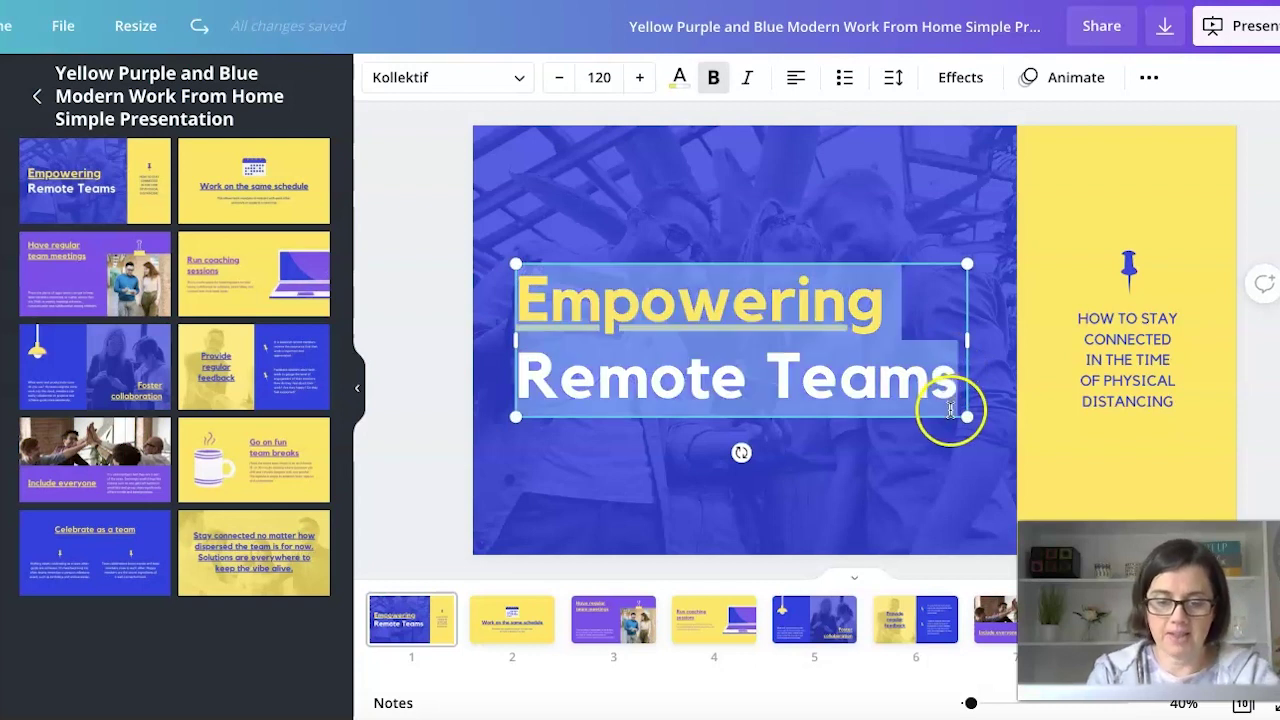
{"action": "type", "text": "How to cr"}
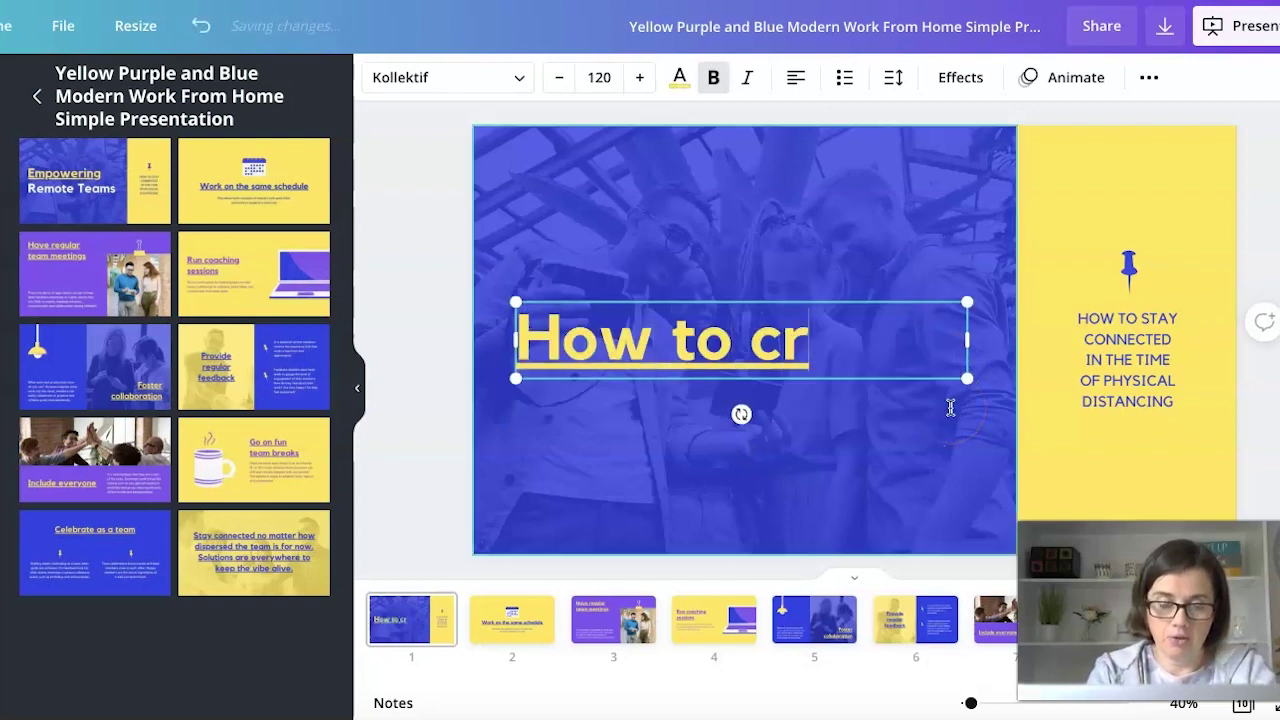
{"action": "type", "text": "eate document posts"}
{"action": "key", "text": "Return"}
{"action": "type", "text": "for LinkedIn"}
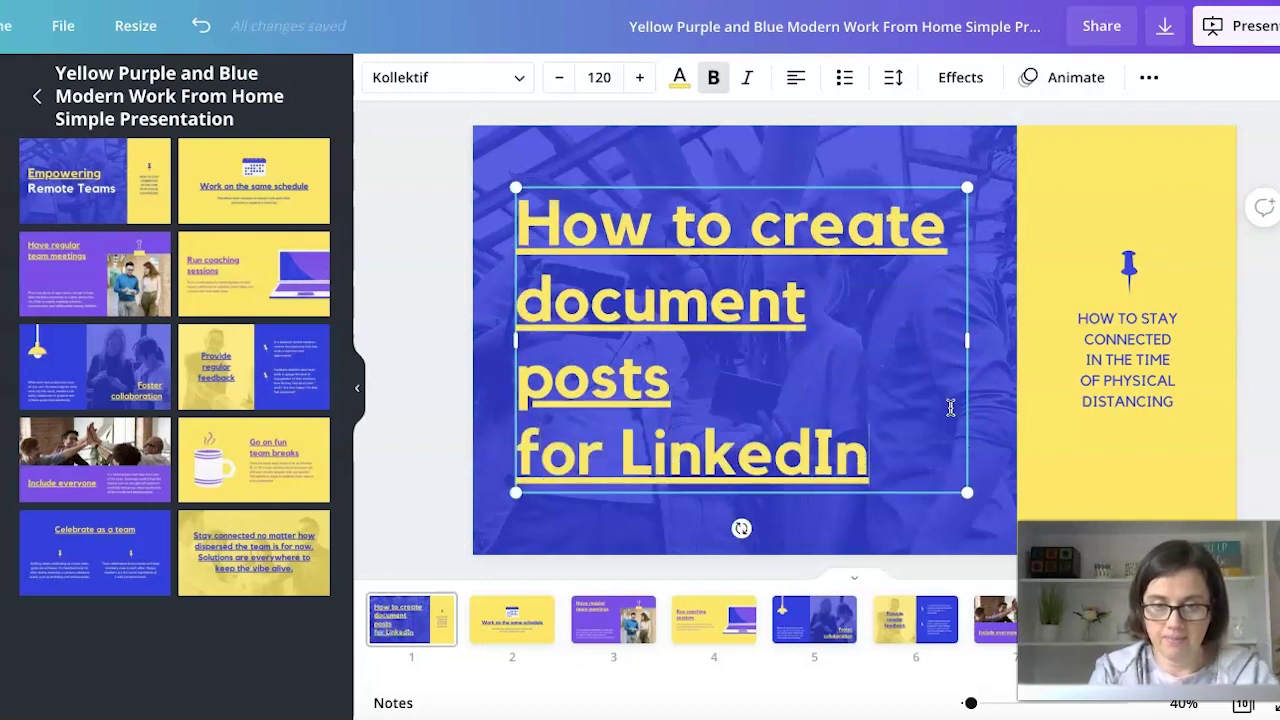
Recolor the title words "document posts for LinkedIn" white using the document colors
{"action": "left_click_drag", "start_coordinate": [929, 466], "coordinate": [528, 323]}
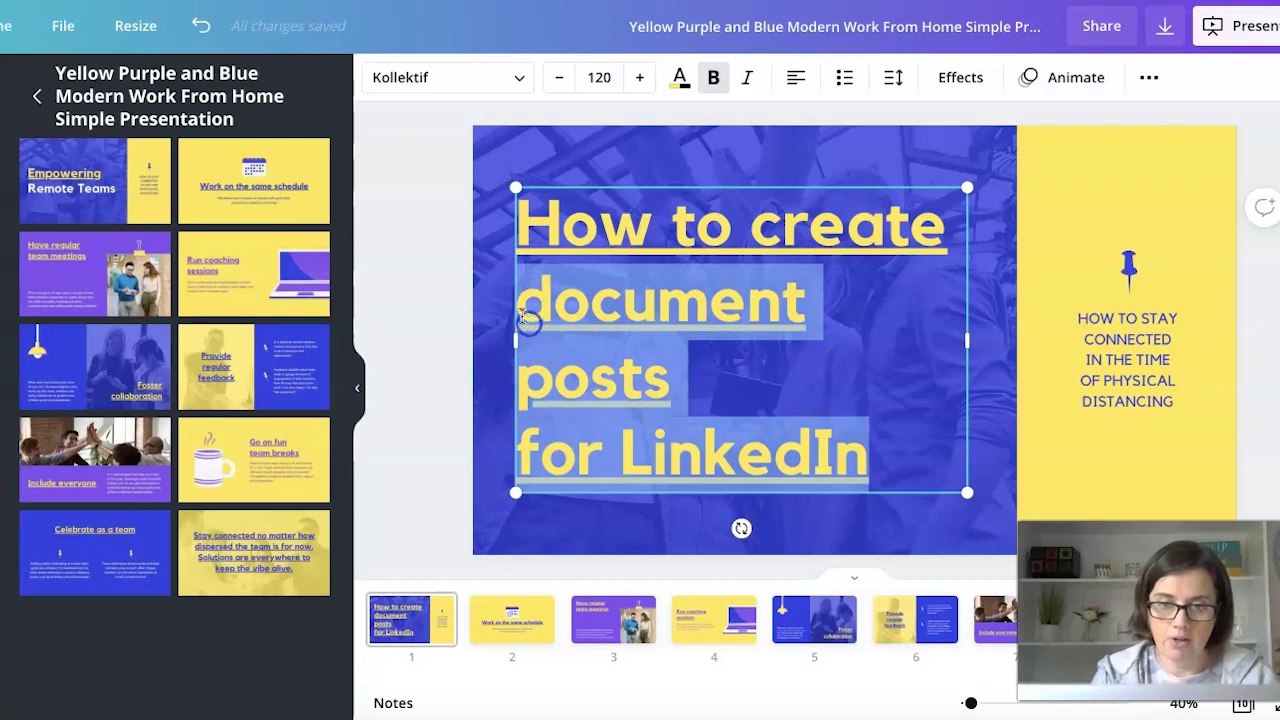
{"action": "left_click", "coordinate": [679, 77]}
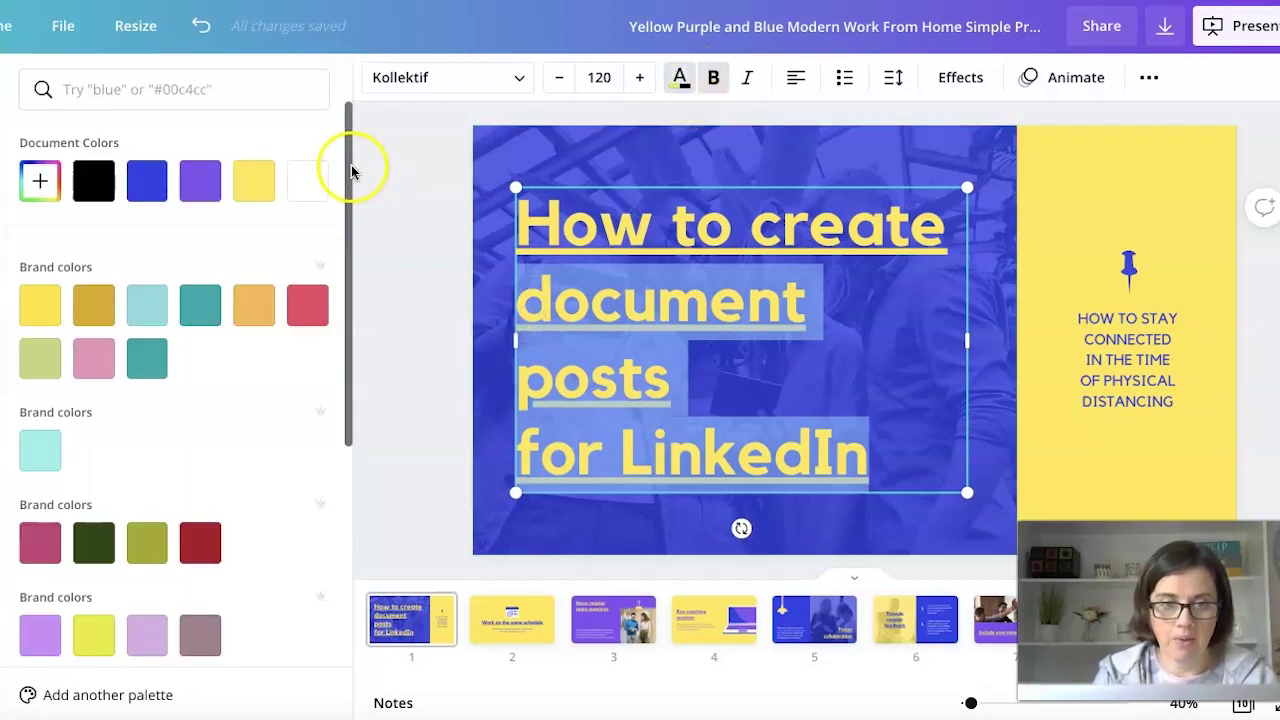
{"action": "left_click", "coordinate": [307, 180]}
{"action": "left_click", "coordinate": [403, 200]}
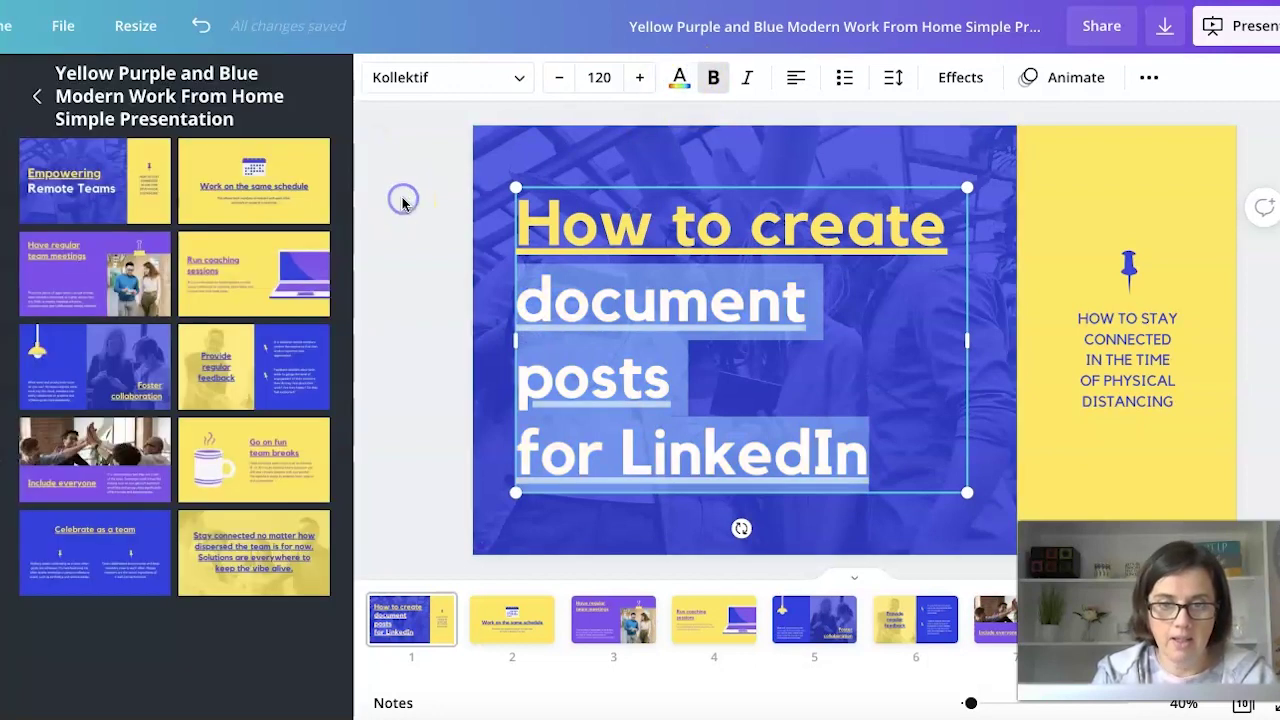
Replace the text below the pushpin on the yellow panel with "MINI TUTORIAL"
{"action": "left_click", "coordinate": [1138, 366]}
{"action": "double_click", "coordinate": [1138, 366]}
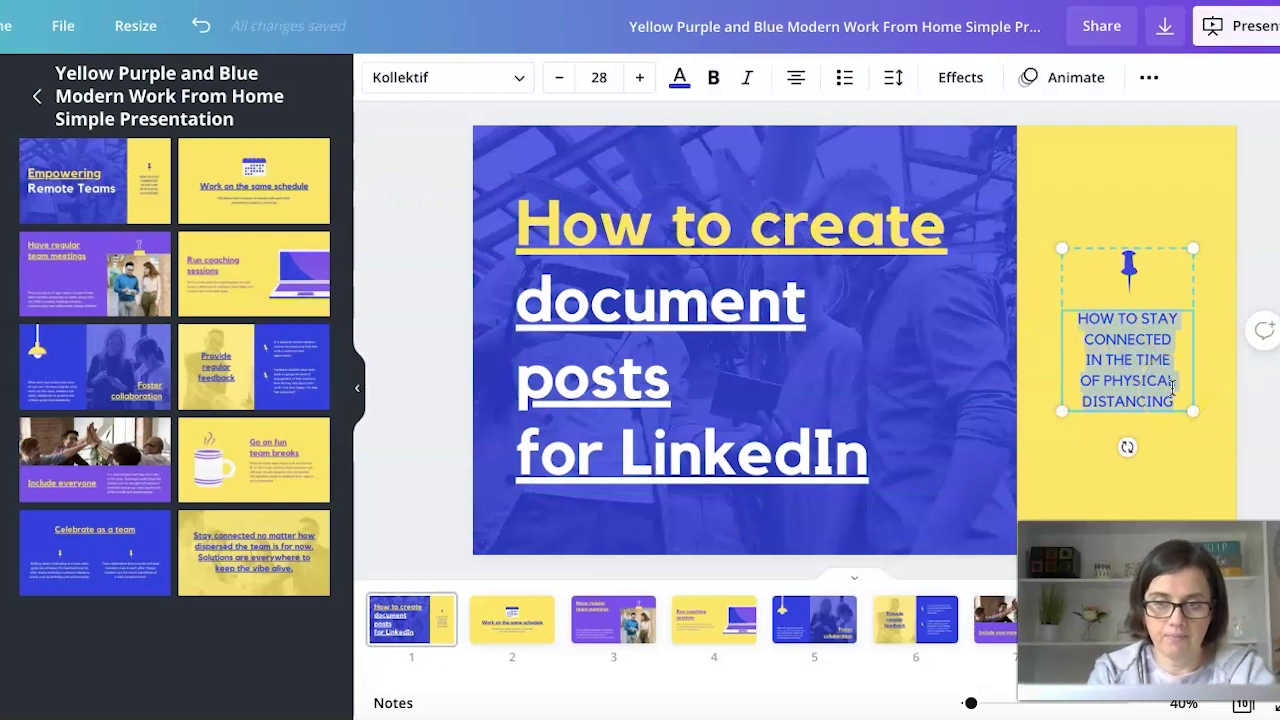
{"action": "type", "text": "MINI TUTORIAL"}
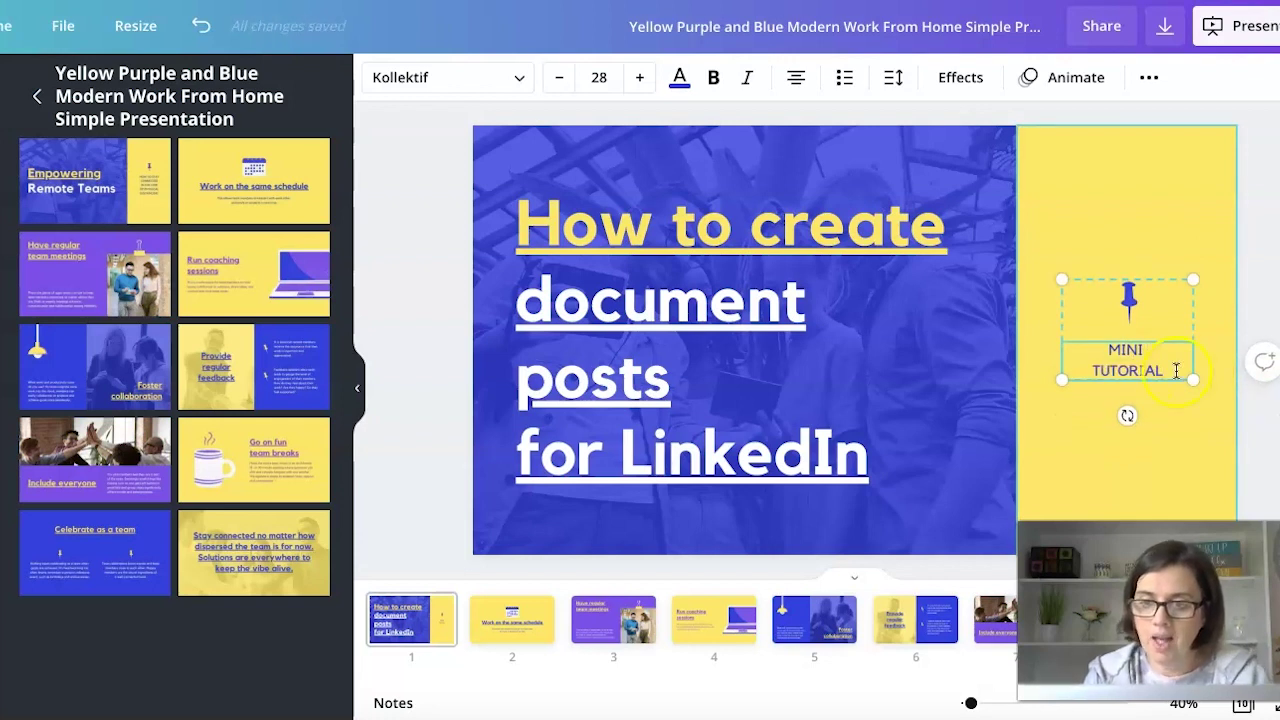
Set the font size of the "MINI TUTORIAL" text to 42
{"action": "left_click_drag", "start_coordinate": [1171, 368], "coordinate": [1104, 352]}
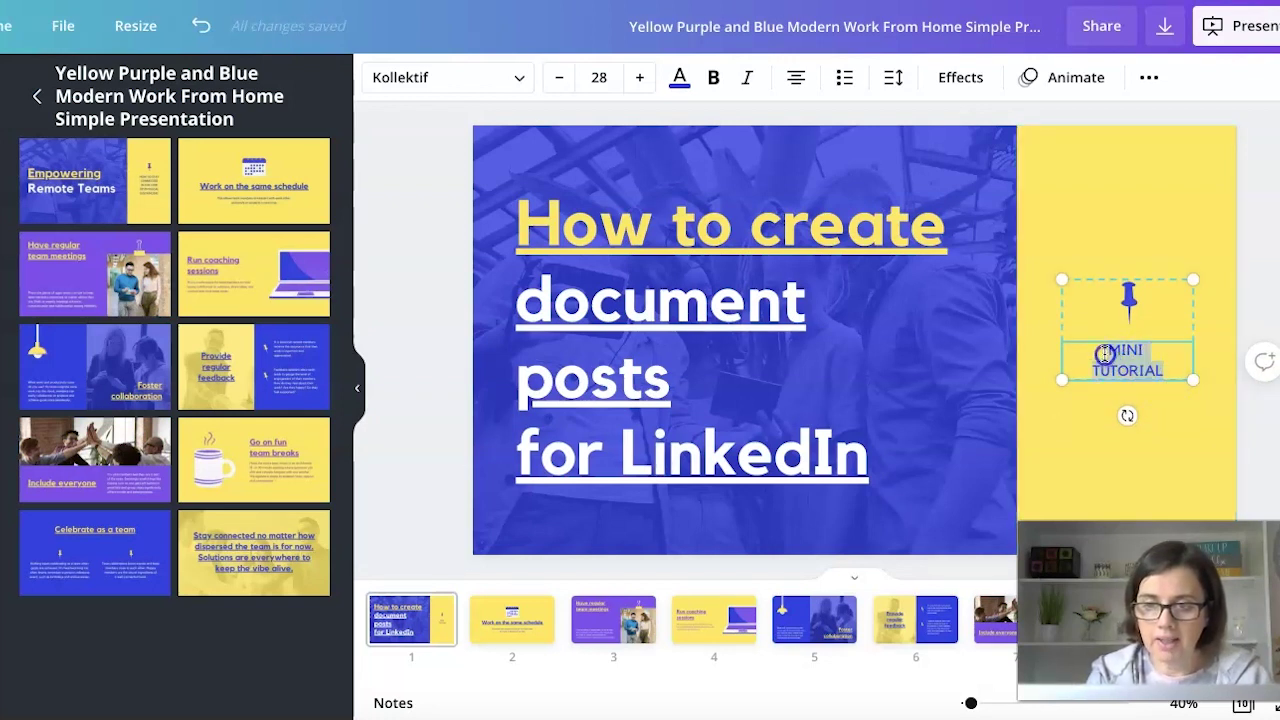
{"action": "left_click", "coordinate": [615, 79]}
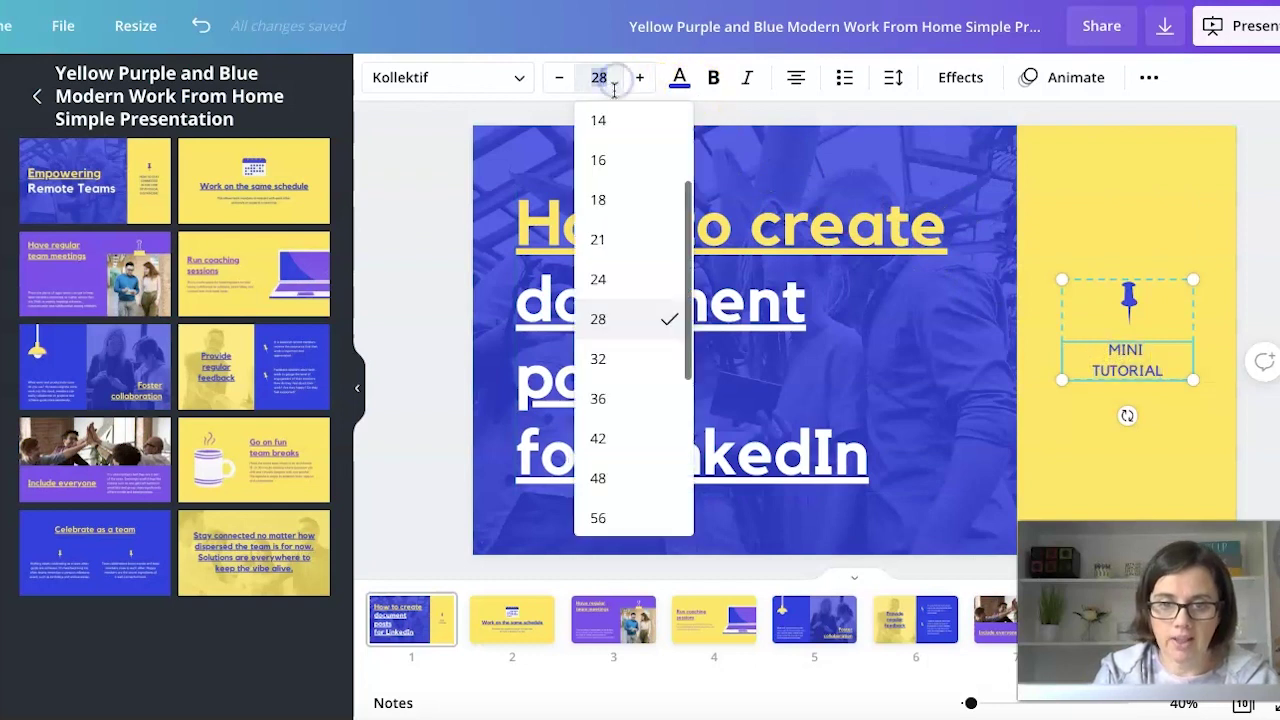
{"action": "left_click", "coordinate": [612, 441]}
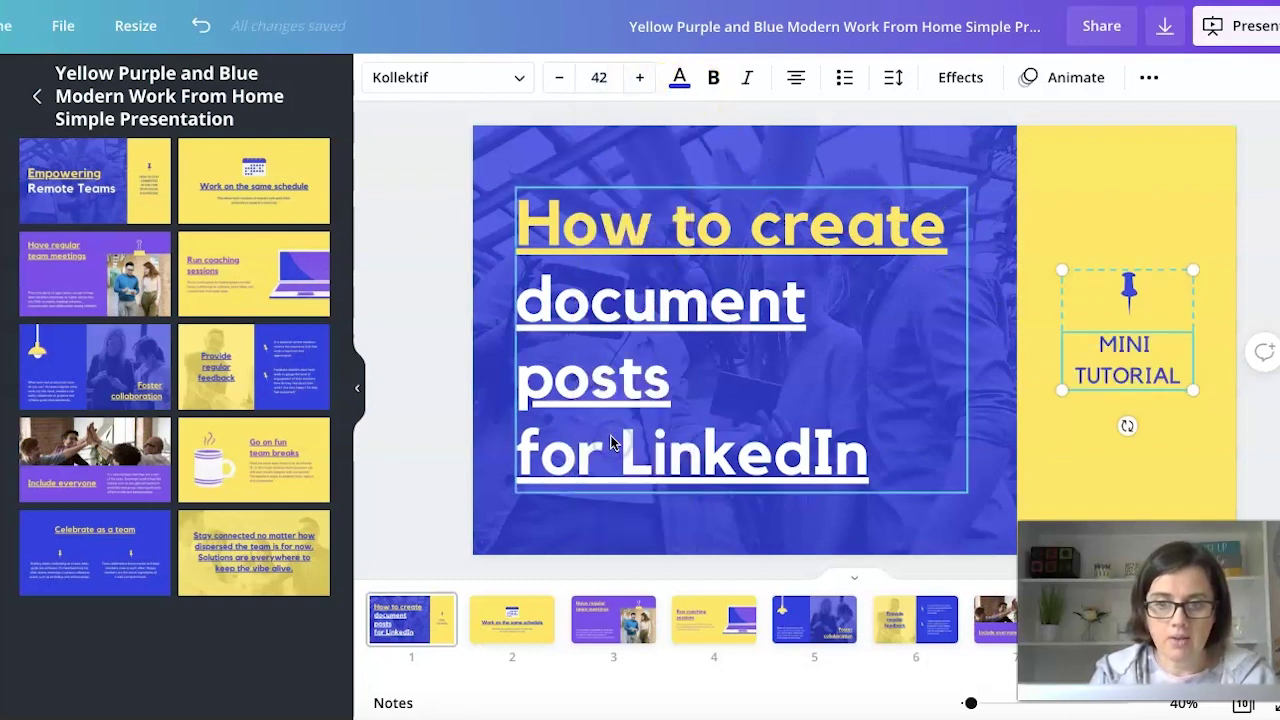
{"action": "left_click", "coordinate": [434, 397]}
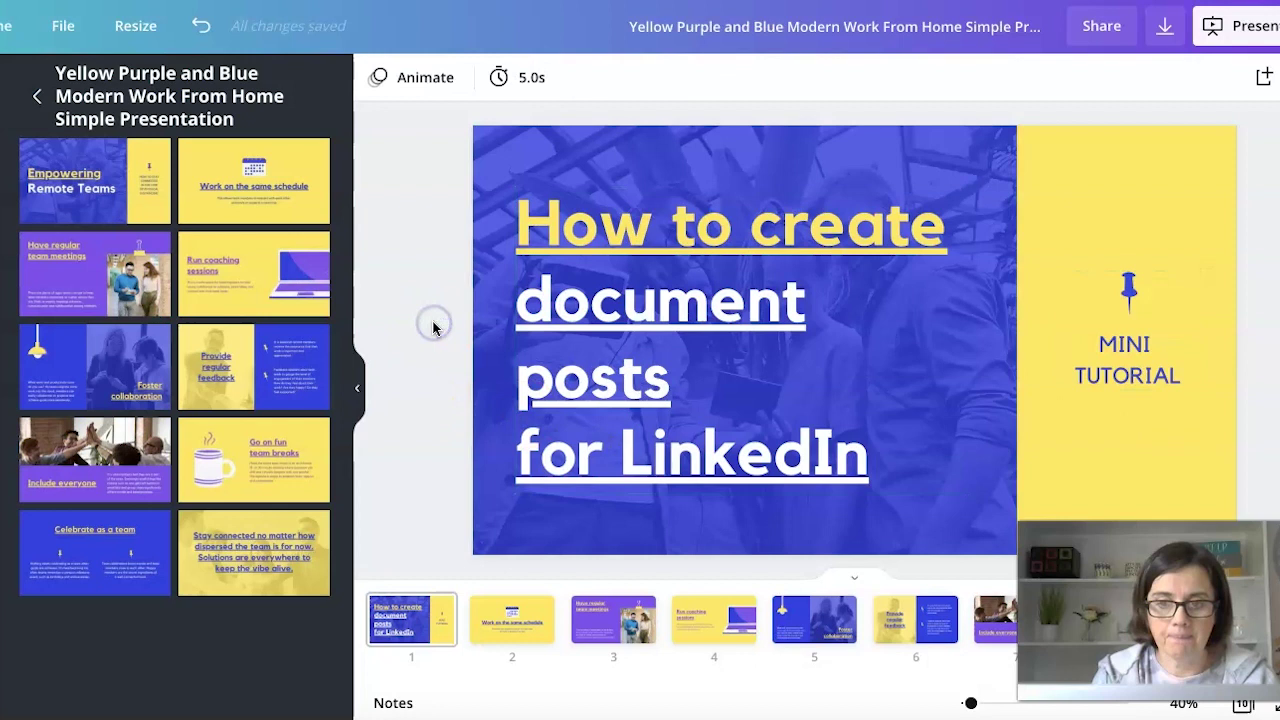
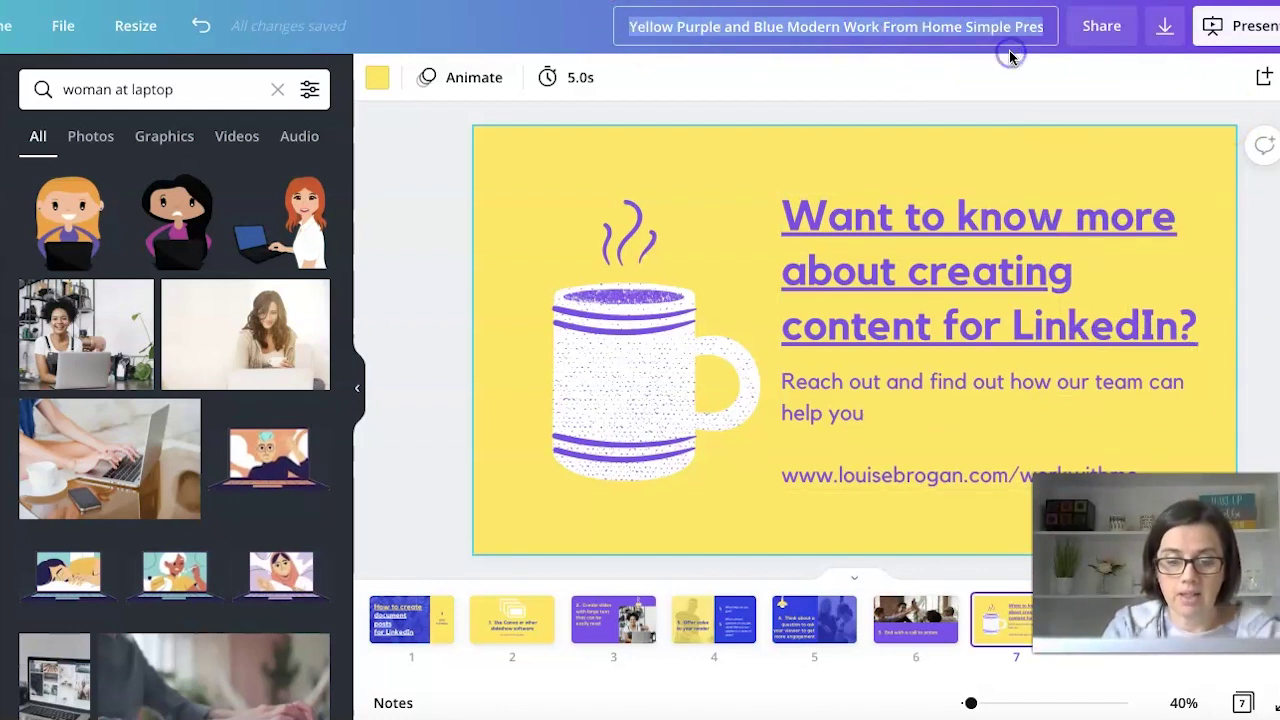
Rename the design as "07/21 Document post for LinkedIn July 2021"
{"action": "type", "text": "Document "}
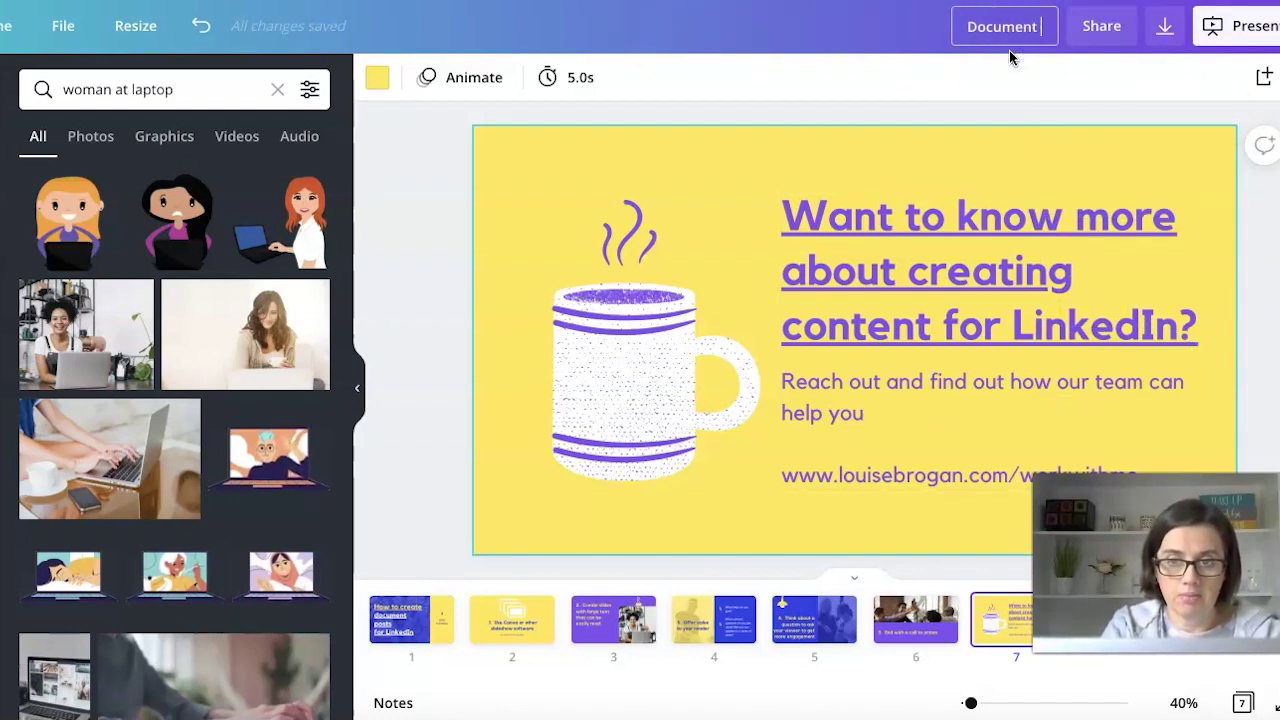
{"action": "type", "text": "post for Linke"}
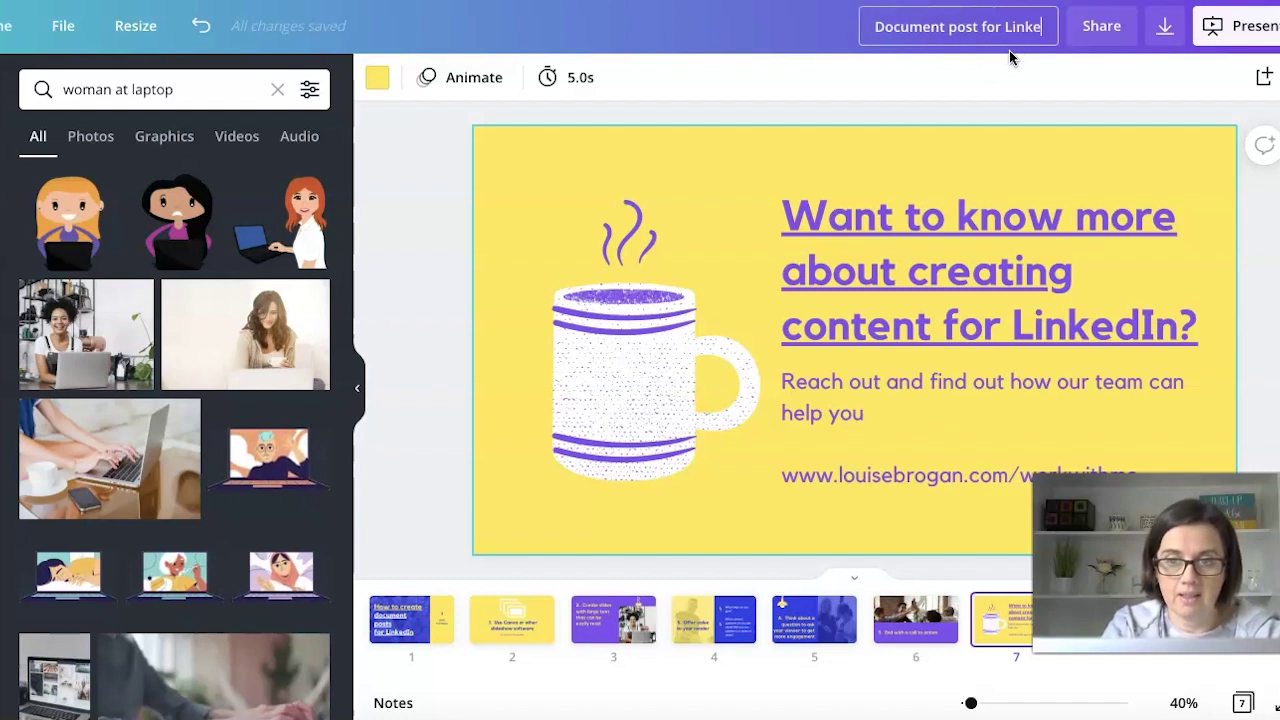
{"action": "type", "text": "dIn July 2021"}
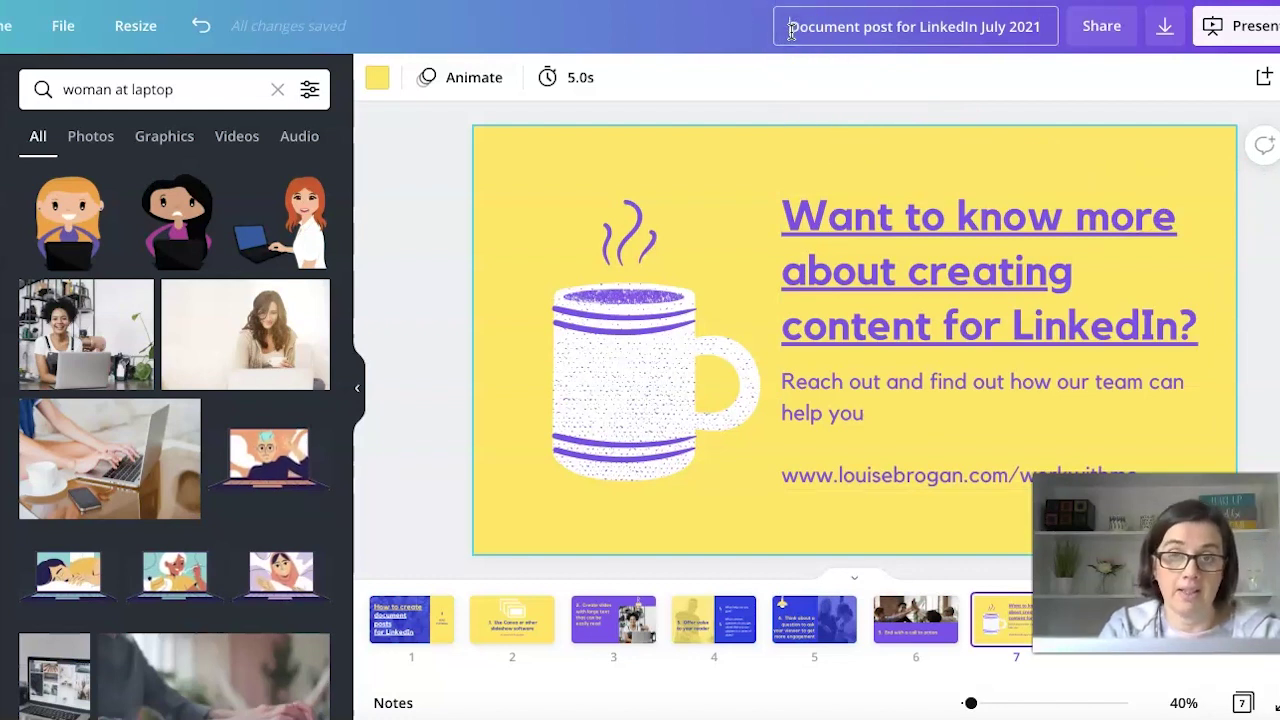
{"action": "type", "text": "Ju"}
{"action": "key", "text": "BackSpace"}
{"action": "key", "text": "BackSpace"}
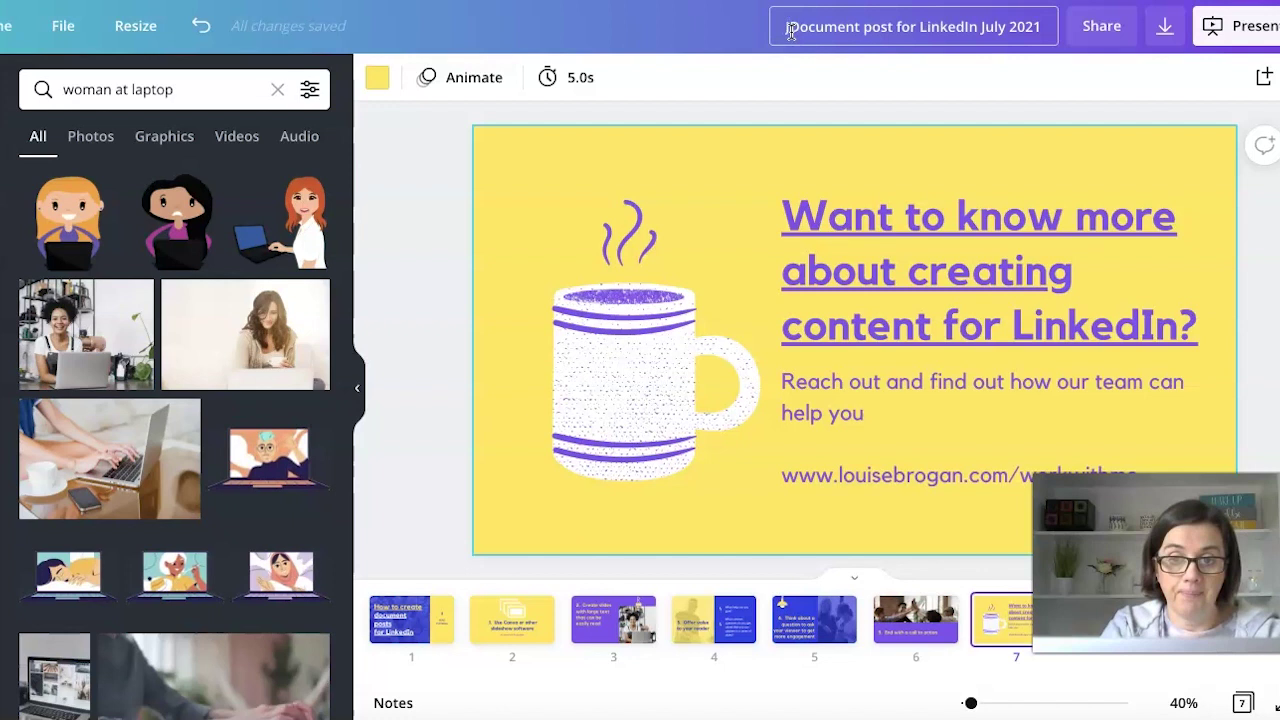
{"action": "type", "text": "07"}
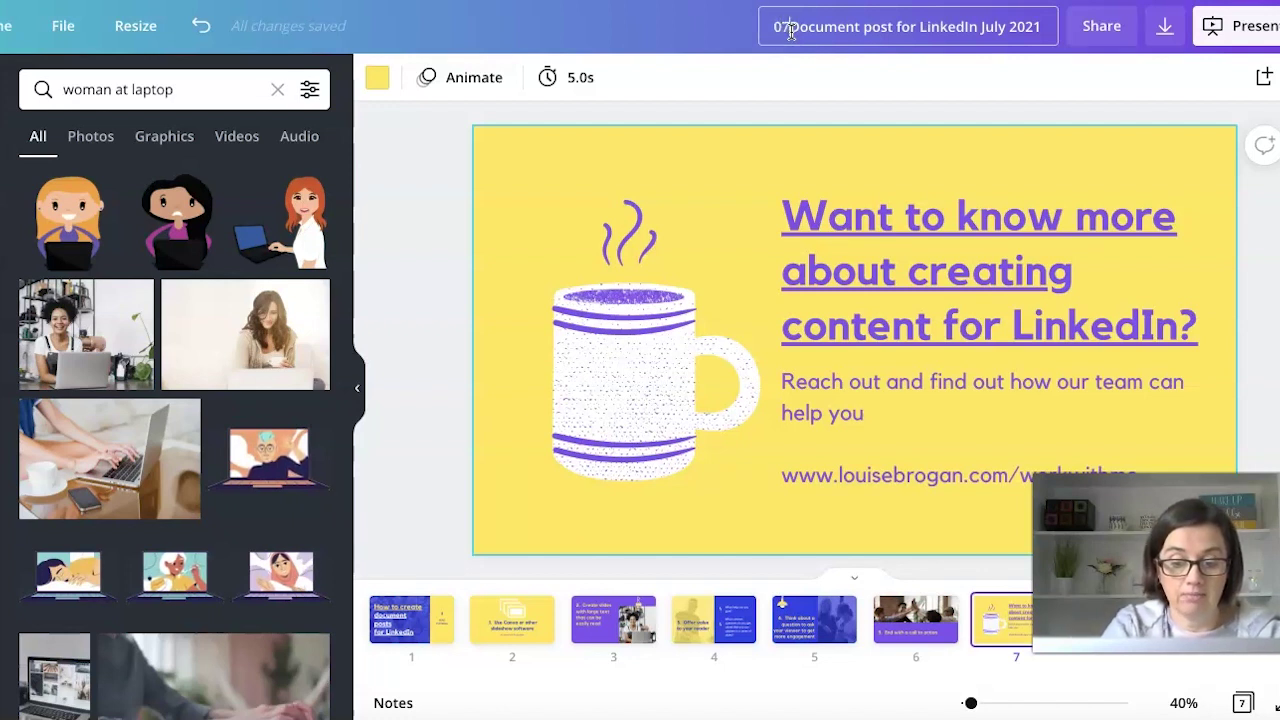
{"action": "type", "text": "/21"}
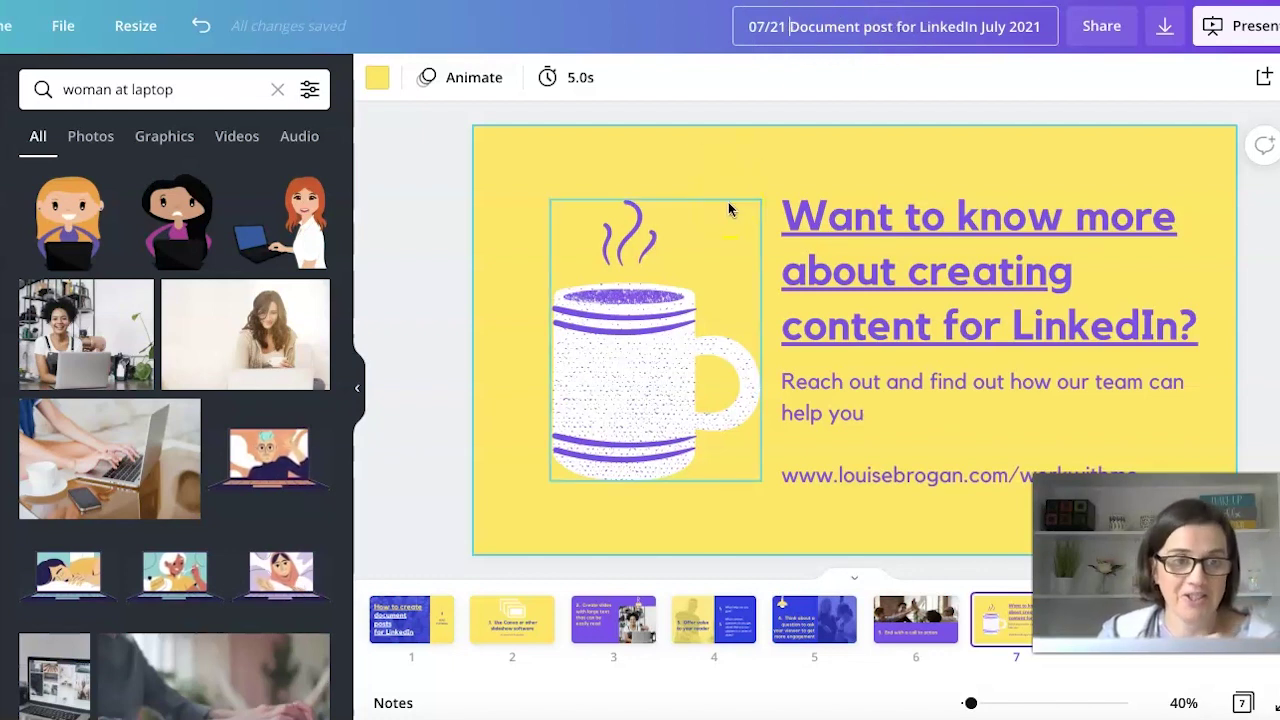
{"action": "left_click", "coordinate": [1270, 272]}
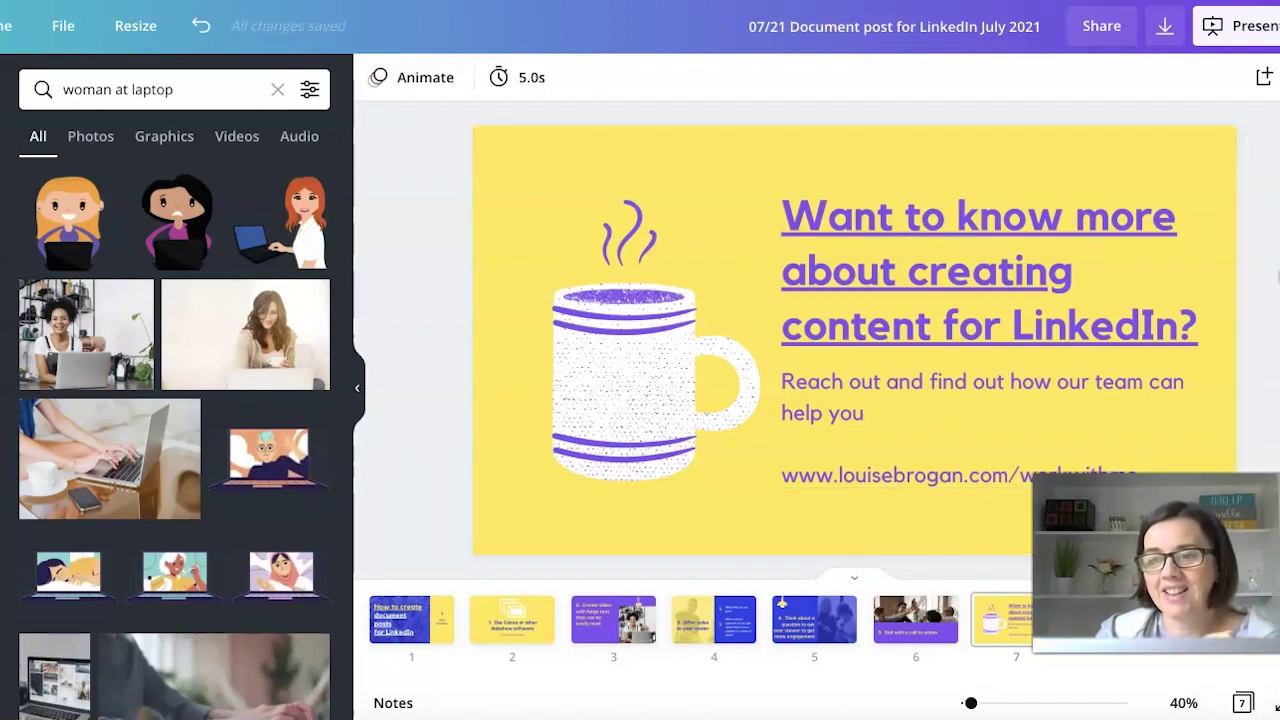
Download all seven pages of the design as a PDF Standard file and dismiss the saved-design message
{"action": "left_click", "coordinate": [1101, 25]}
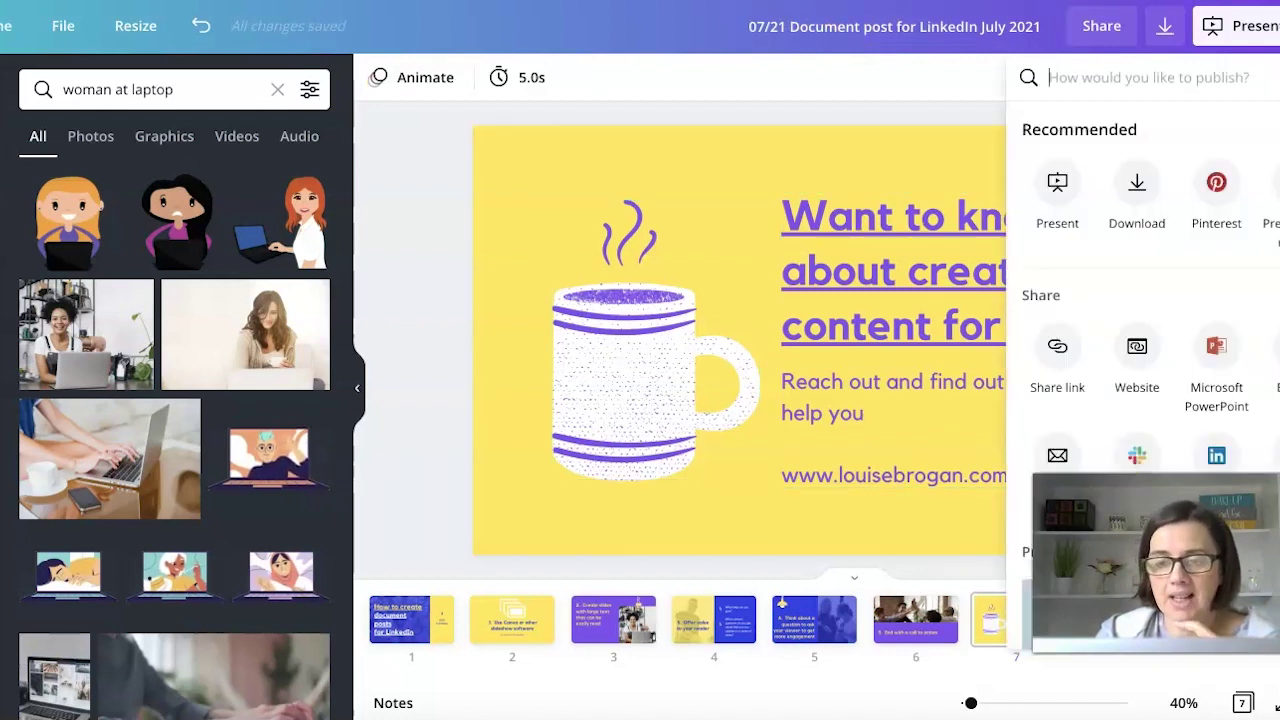
{"action": "left_click", "coordinate": [1137, 188]}
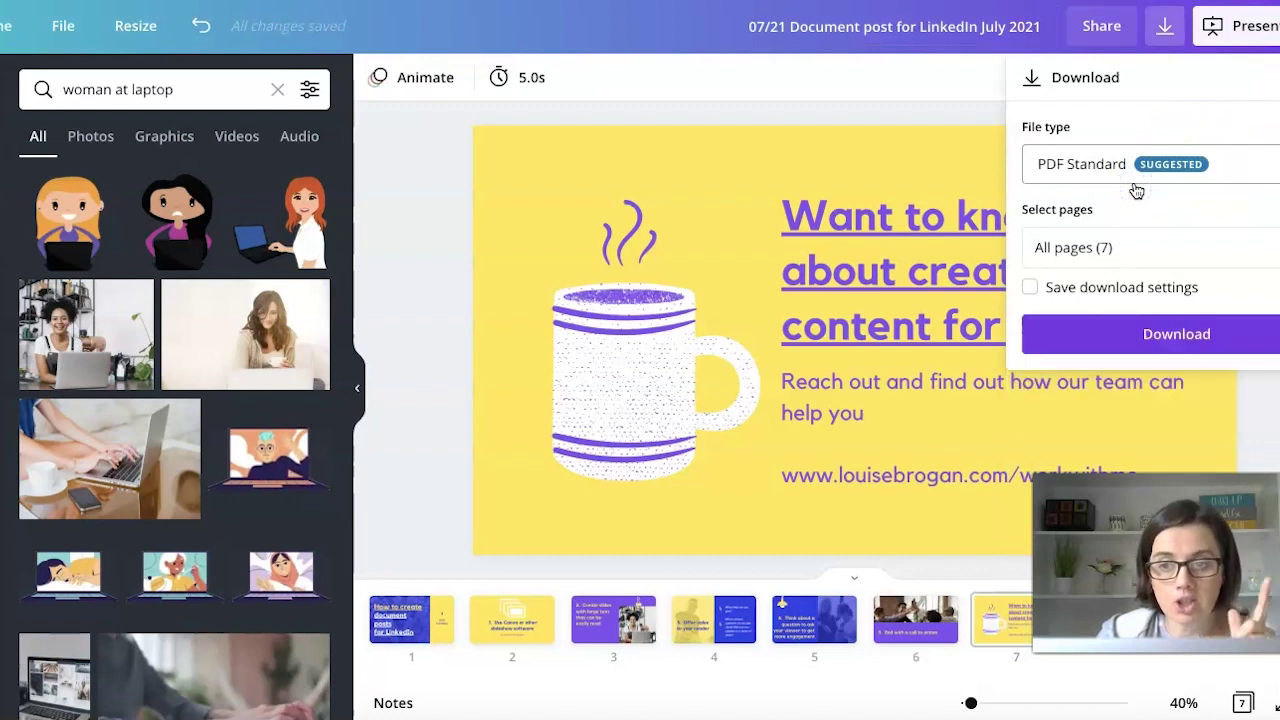
{"action": "left_click", "coordinate": [1179, 335]}
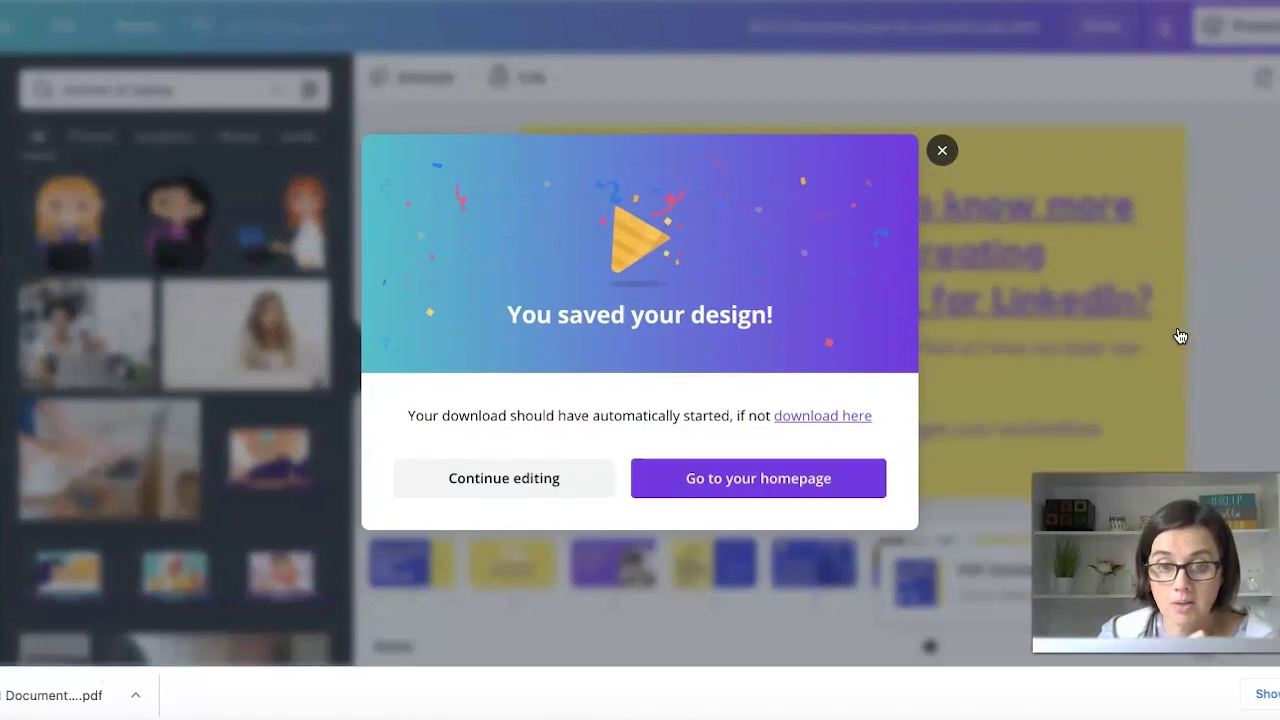
{"action": "left_click", "coordinate": [941, 152]}
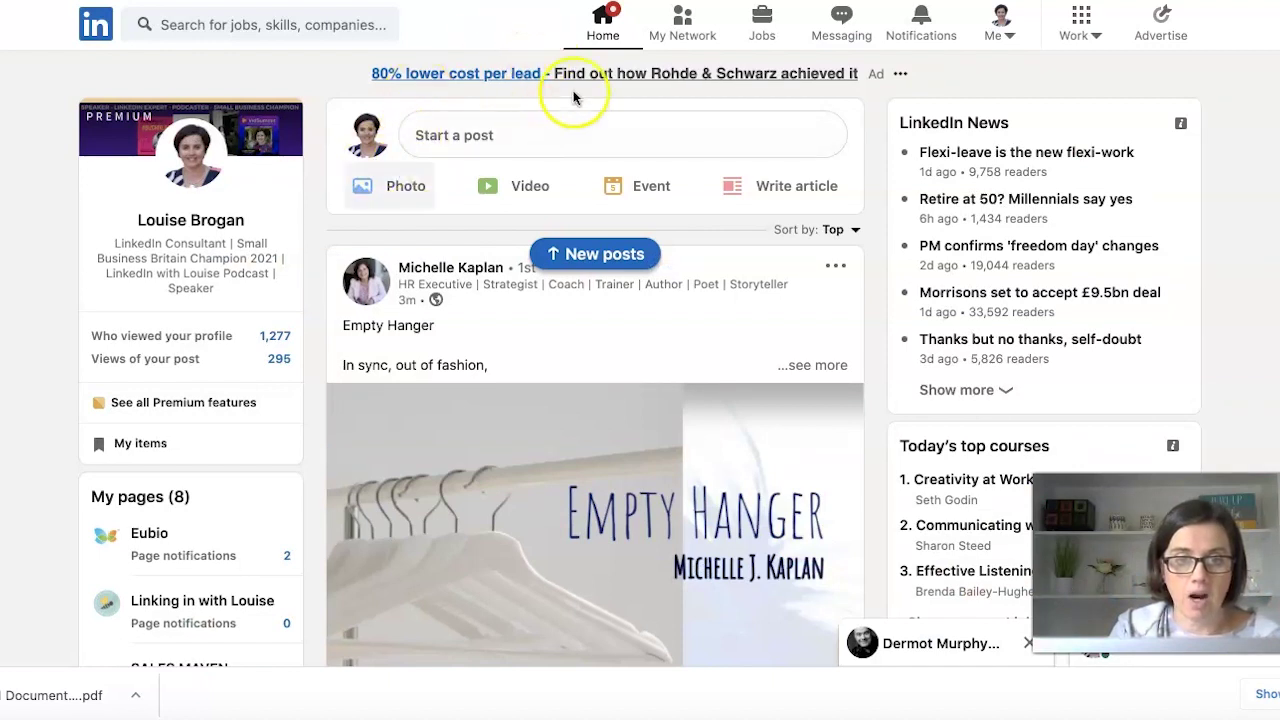
Switch to LinkedIn, refresh the home feed and start a new post that shares a document
{"action": "left_click", "coordinate": [603, 25]}
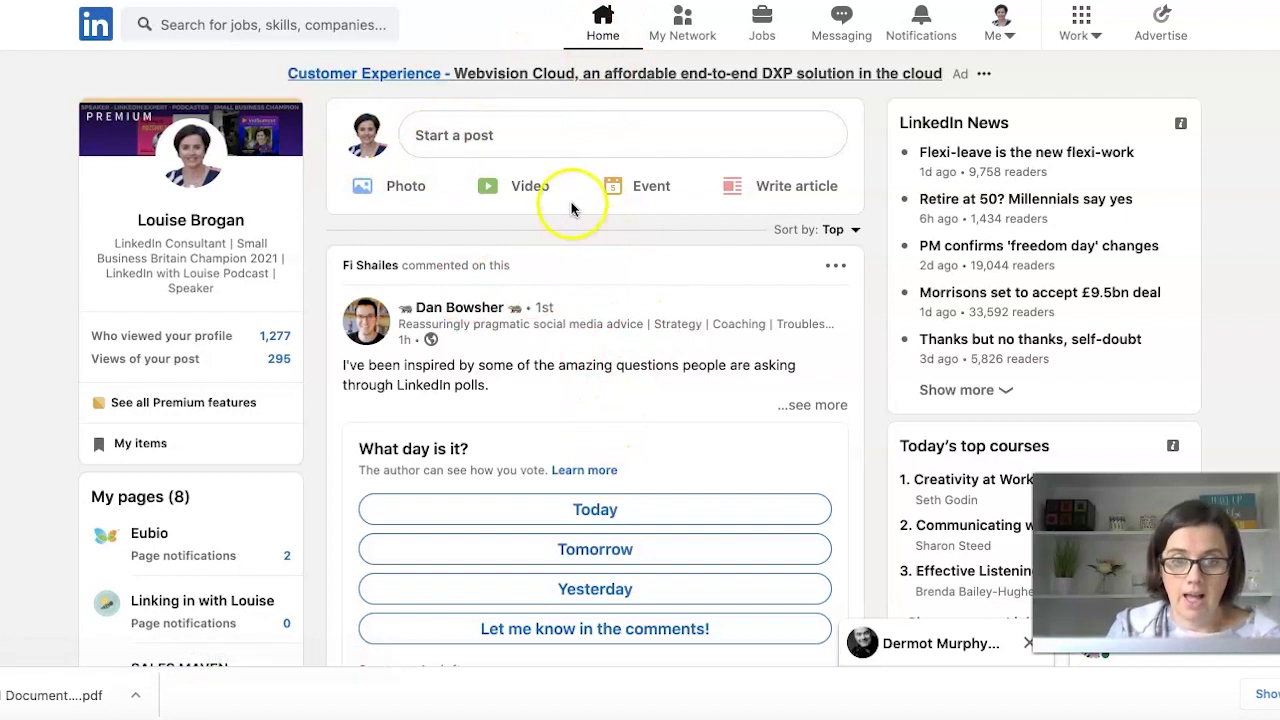
{"action": "left_click", "coordinate": [512, 143]}
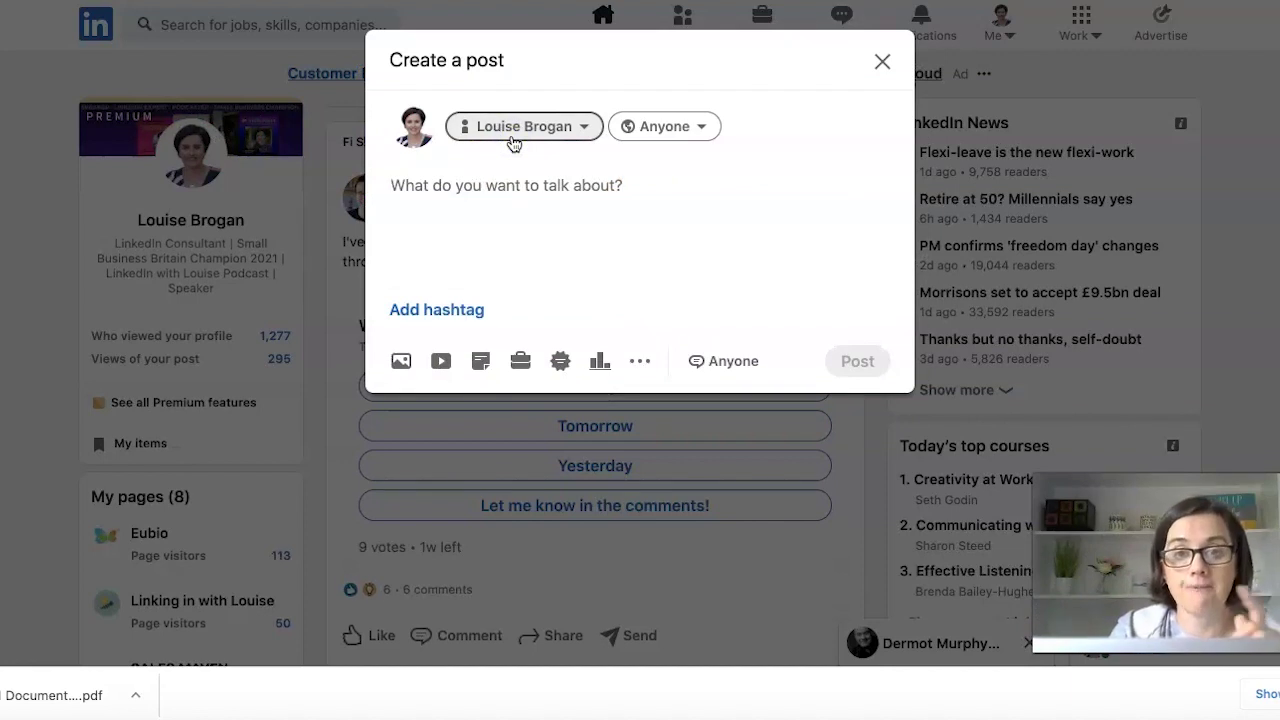
{"action": "left_click", "coordinate": [482, 362]}
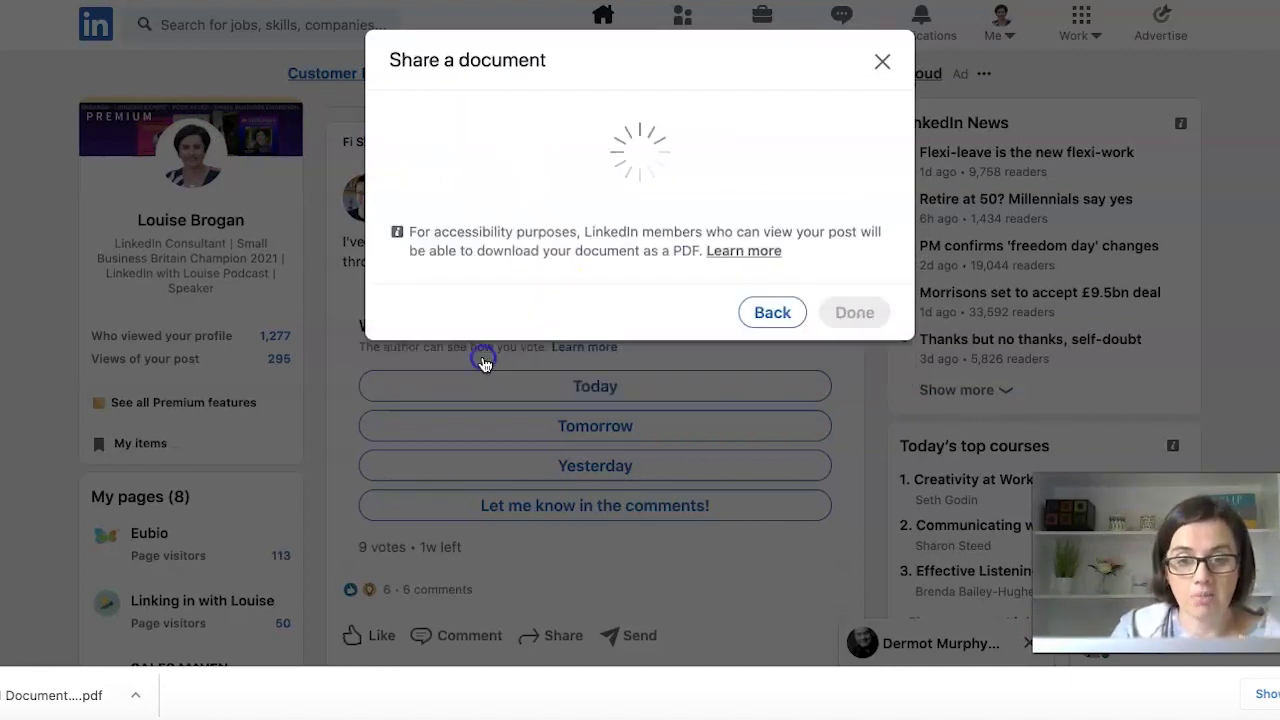
Search the computer for "0721" and upload "0721 Document post for LinkedIn July 2021.pdf" as the shared document
{"action": "left_click", "coordinate": [677, 153]}
{"action": "left_click", "coordinate": [916, 24]}
{"action": "type", "text": "0"}
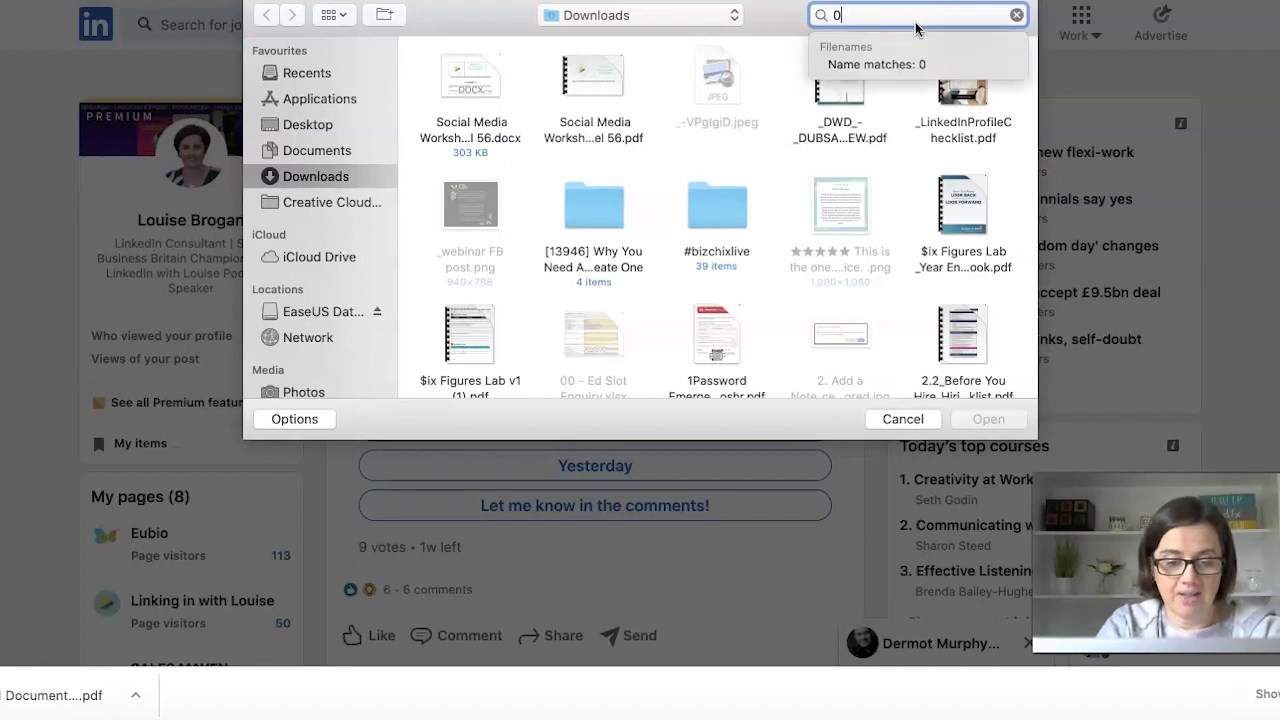
{"action": "type", "text": "721"}
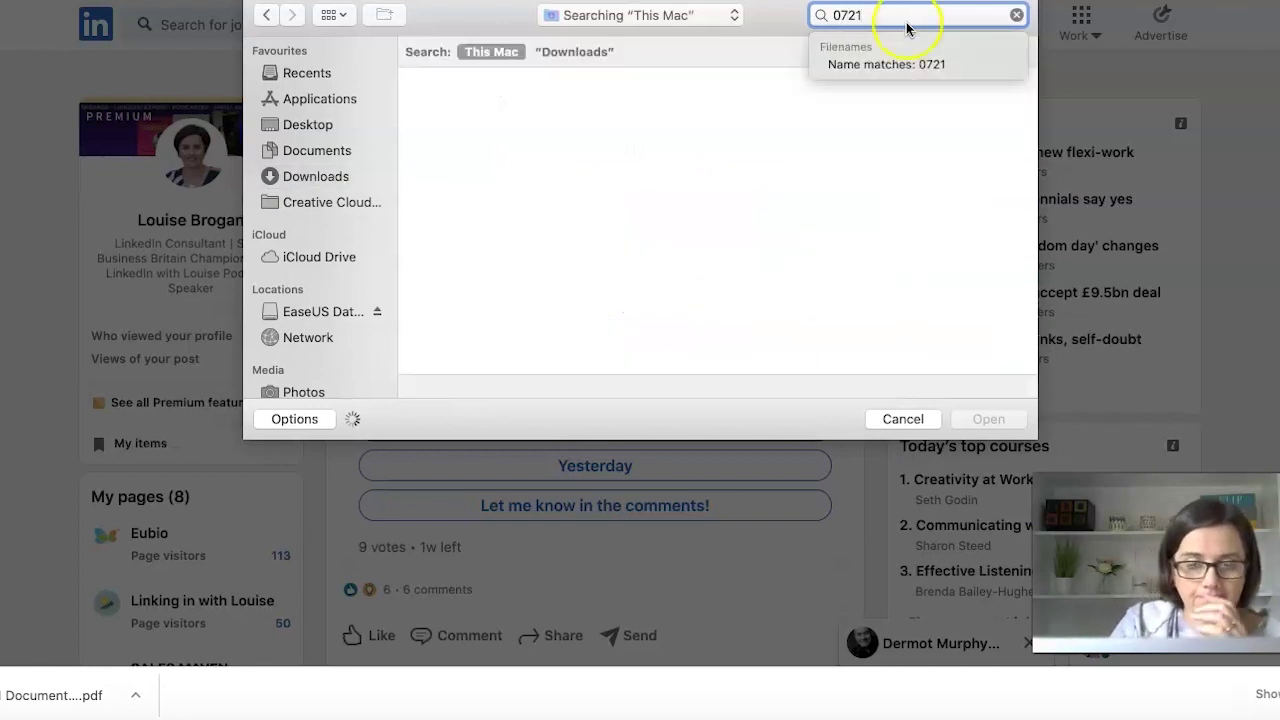
{"action": "left_click", "coordinate": [470, 162]}
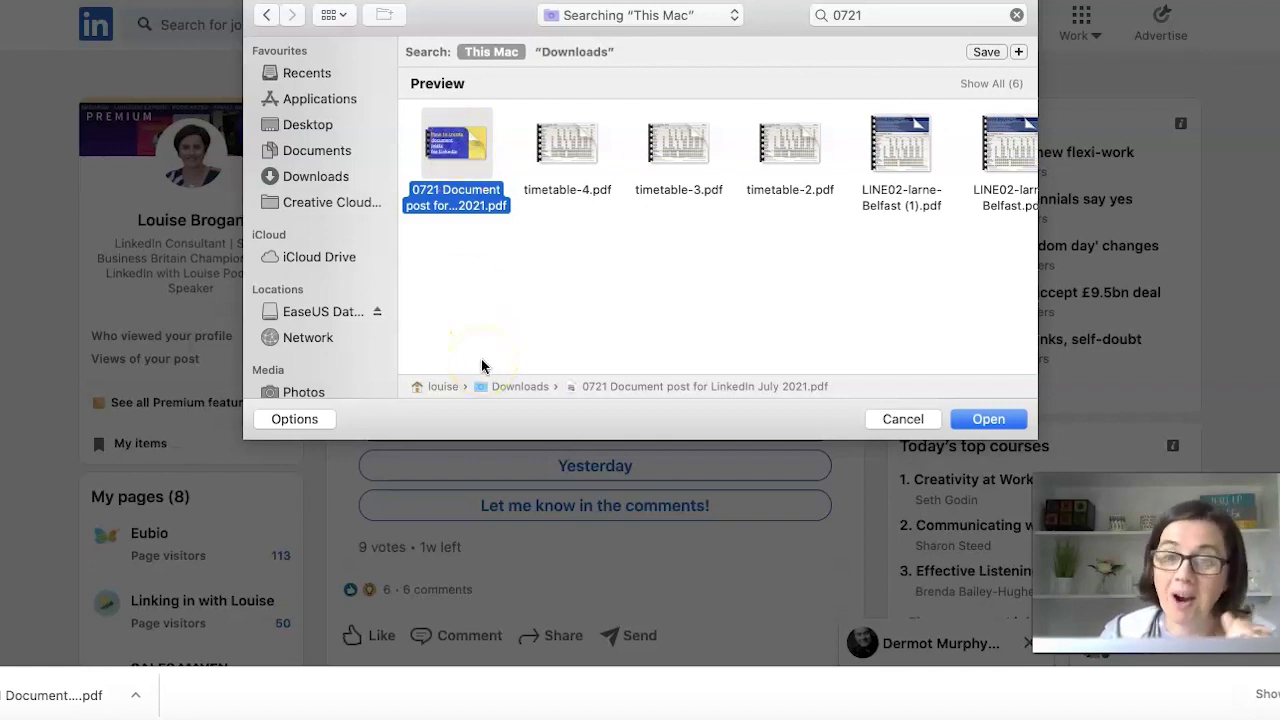
{"action": "left_click", "coordinate": [988, 419]}
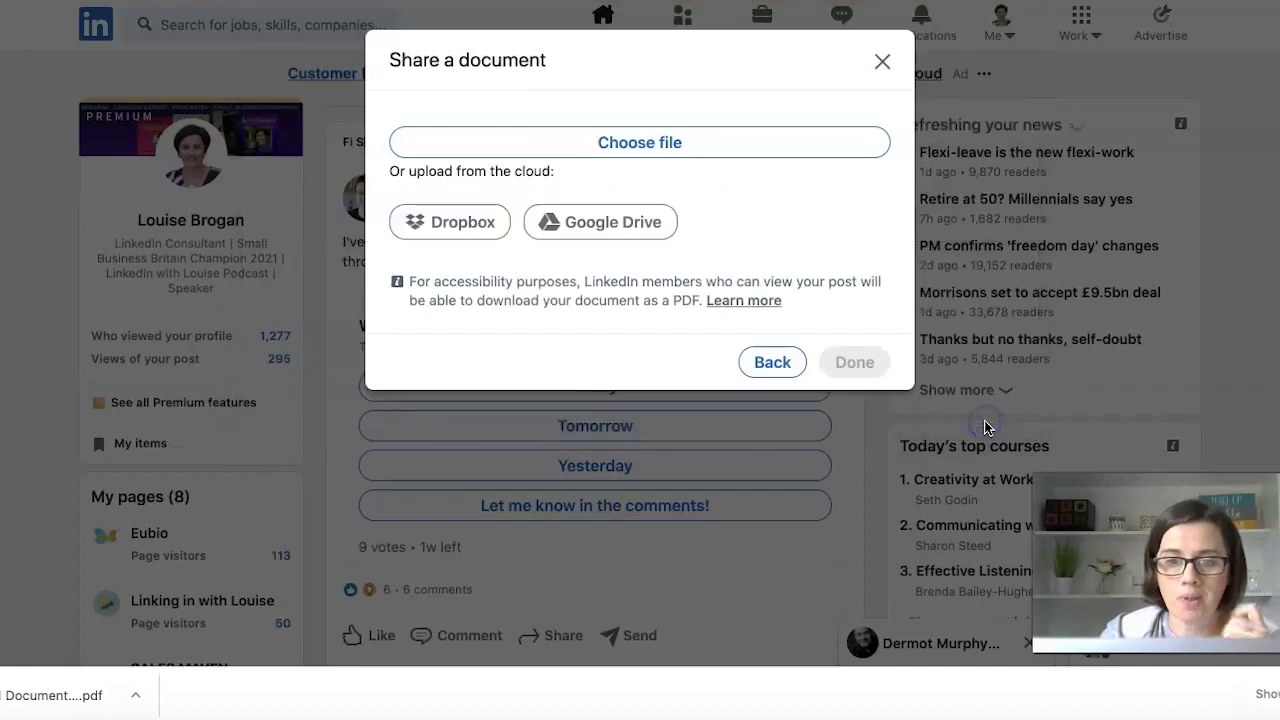
Title the shared document "How to make document or carousel posts for LinkedIn" and add it to the post
{"action": "left_click", "coordinate": [709, 158]}
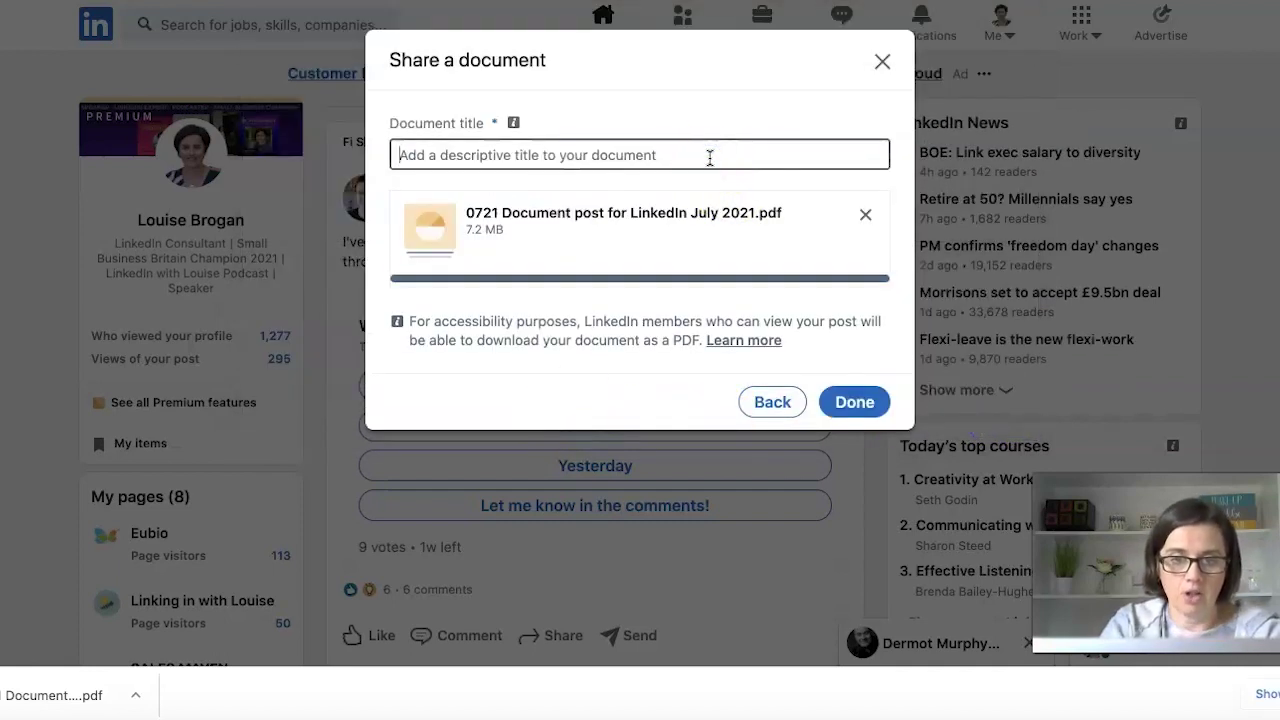
{"action": "type", "text": "How"}
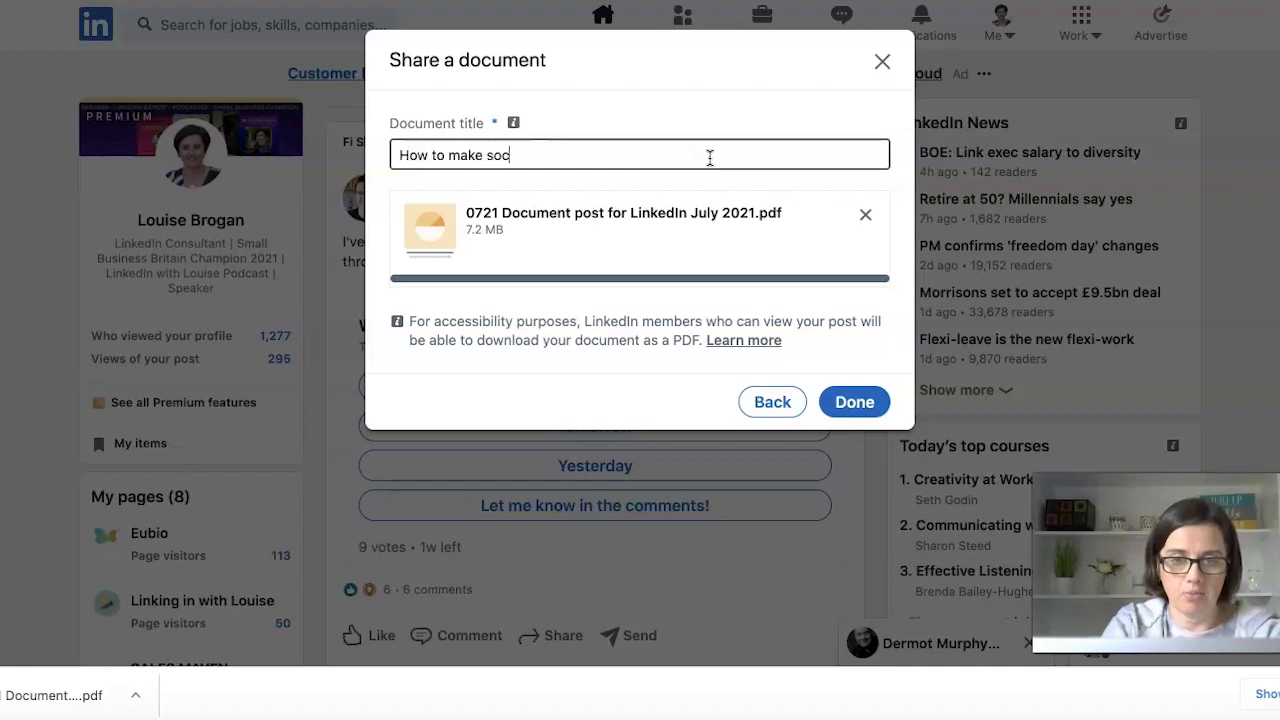
{"action": "type", "text": " to make sd"}
{"action": "key", "text": "BackSpace"}
{"action": "key", "text": "BackSpace"}
{"action": "type", "text": "do"}
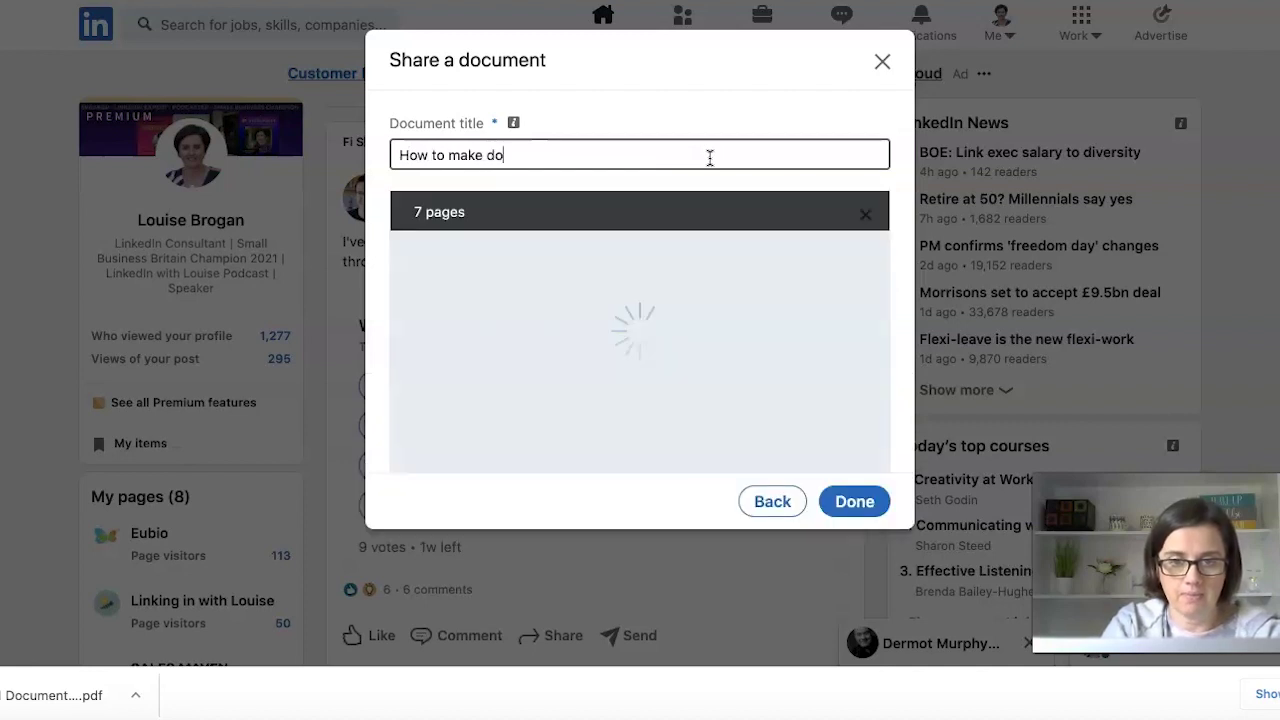
{"action": "type", "text": "ucument or "}
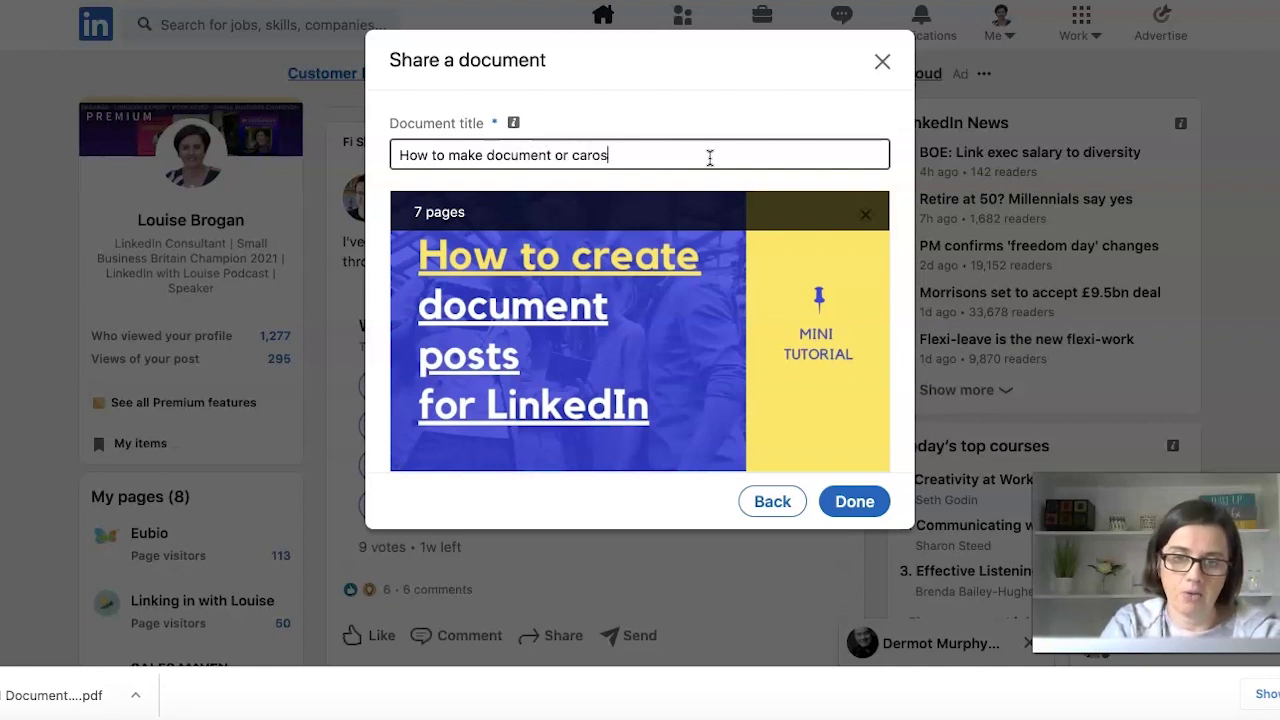
{"action": "type", "text": "carouself p"}
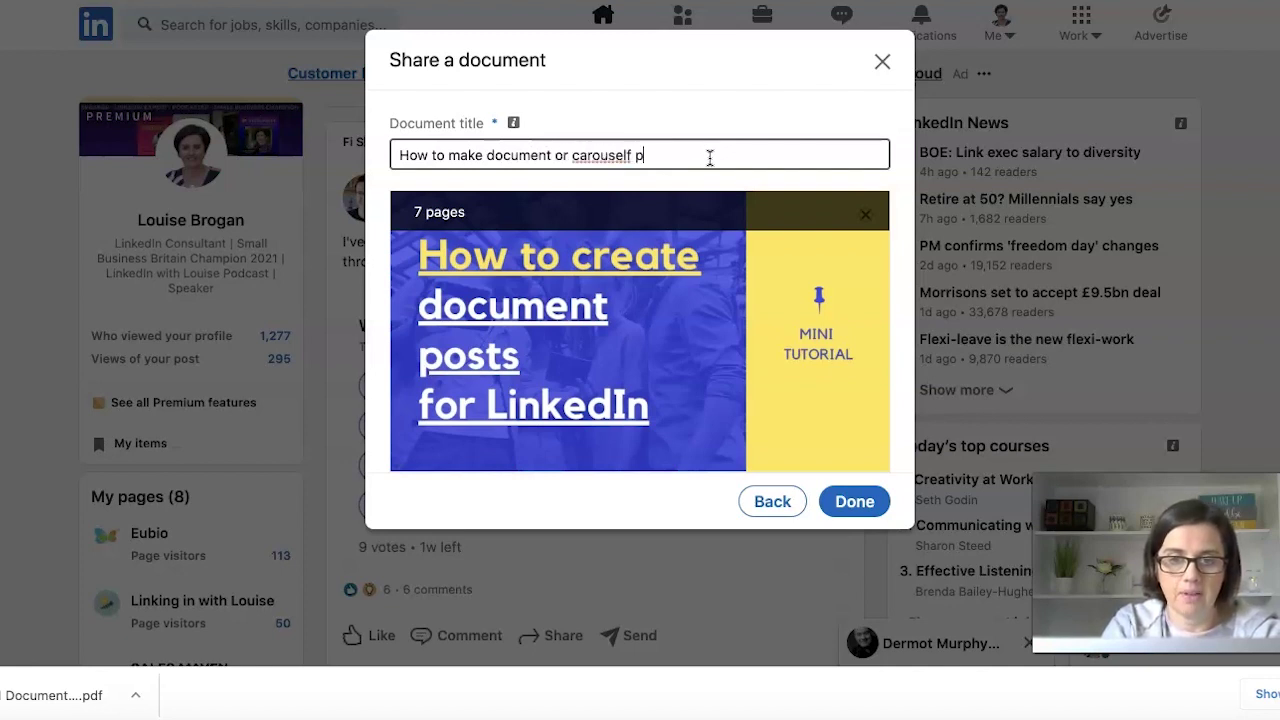
{"action": "type", "text": "osts for LinkedIn"}
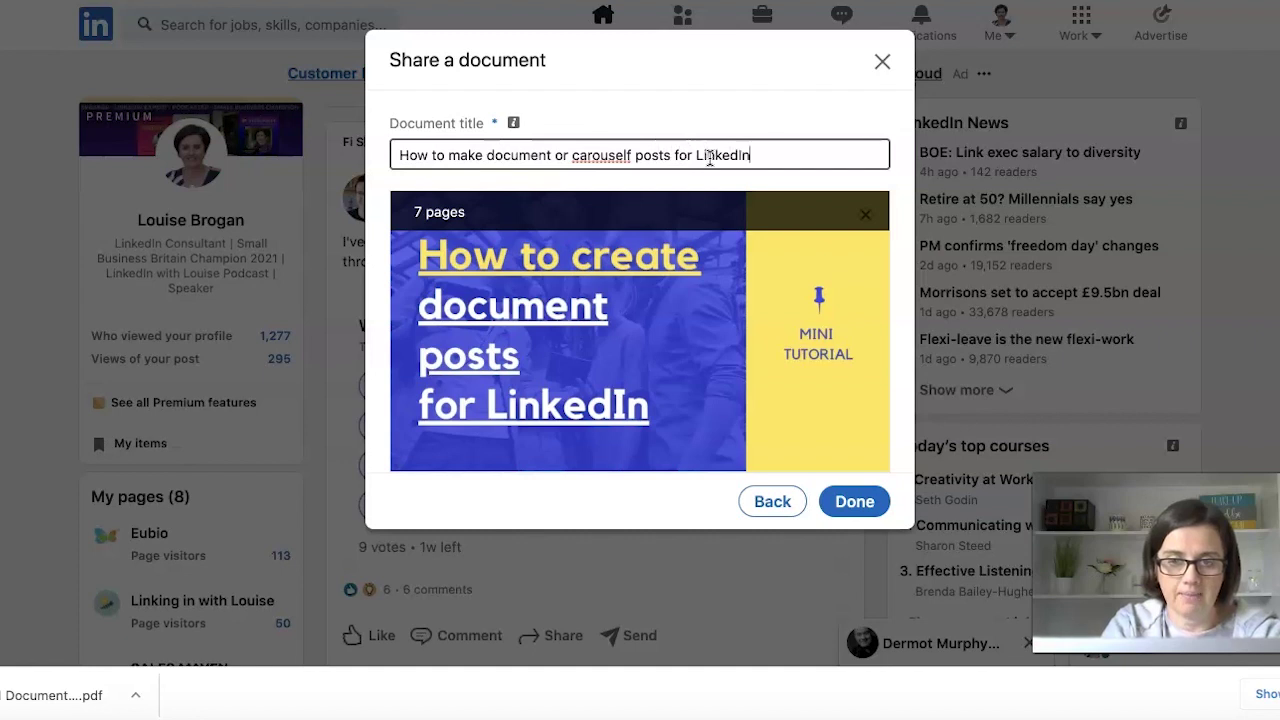
{"action": "left_click", "coordinate": [634, 157]}
{"action": "key", "text": "BackSpace"}
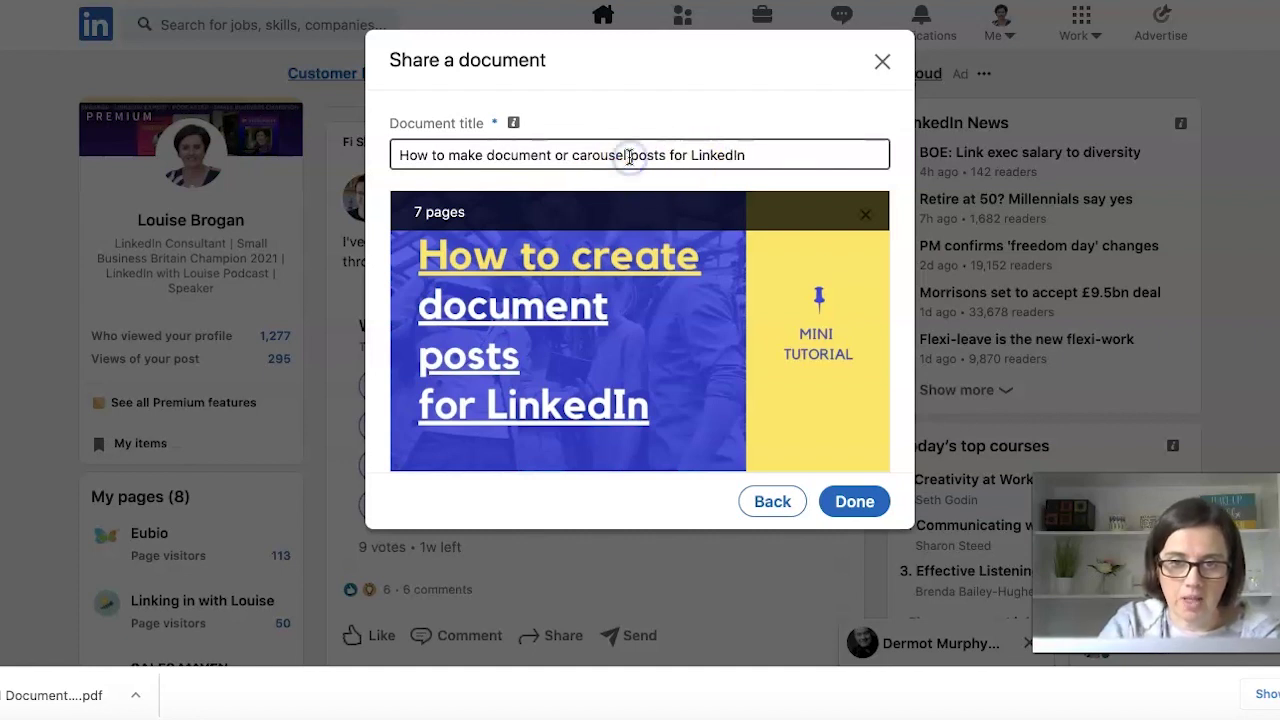
{"action": "scroll", "coordinate": [749, 370], "scroll_direction": "down", "scroll_amount": 2}
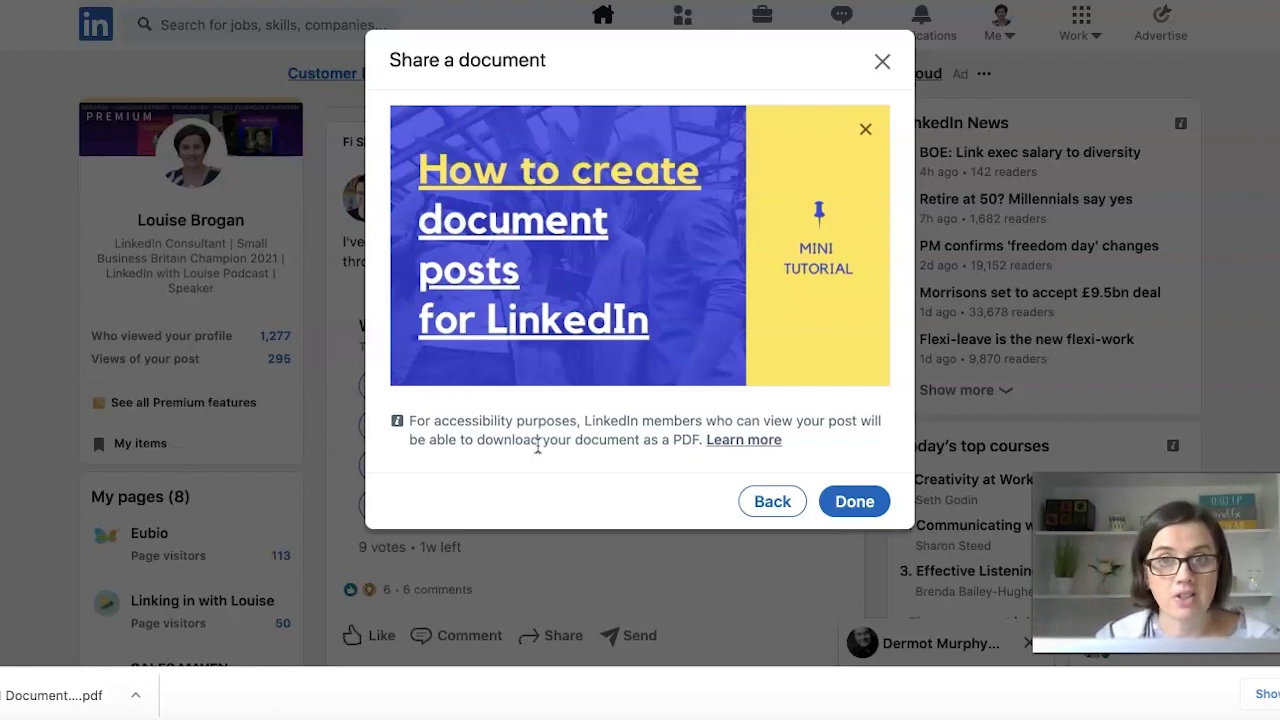
{"action": "left_click", "coordinate": [852, 500]}
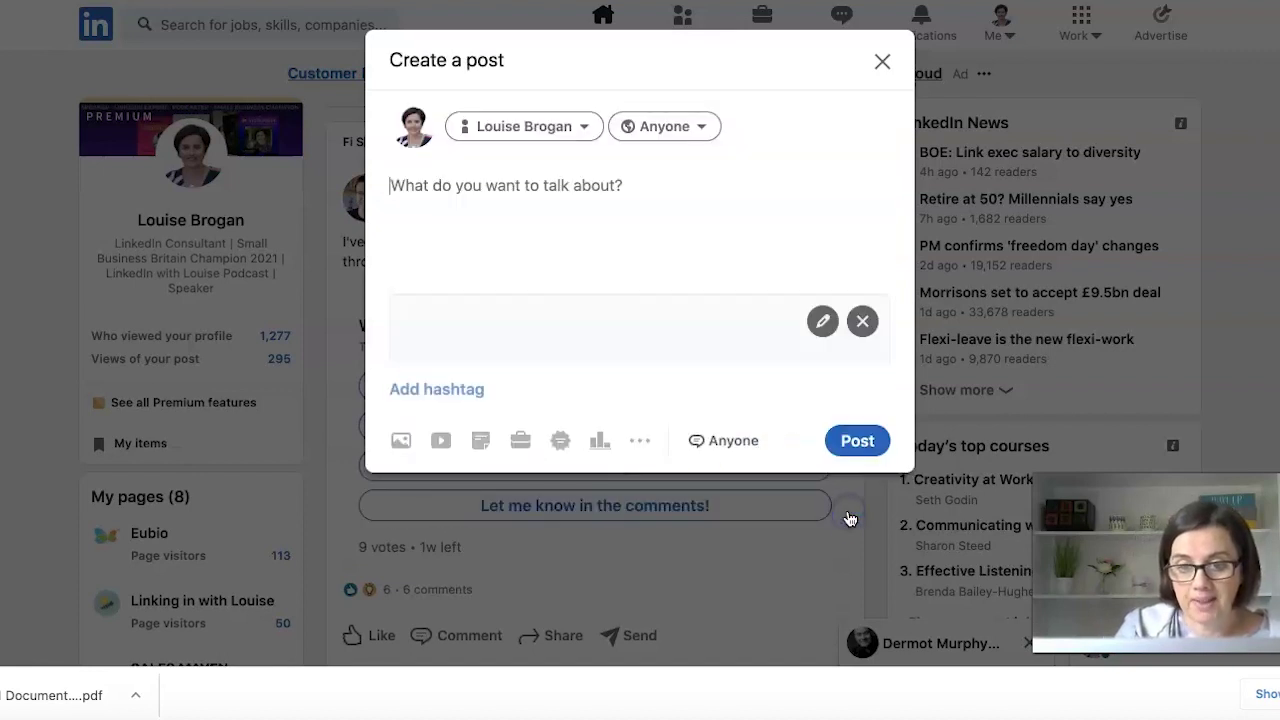
Write the post text "I am creating a video today for my YouTube channel about how to create a document post for LinkedIn."
{"action": "scroll", "coordinate": [643, 330], "scroll_direction": "down", "scroll_amount": 5}
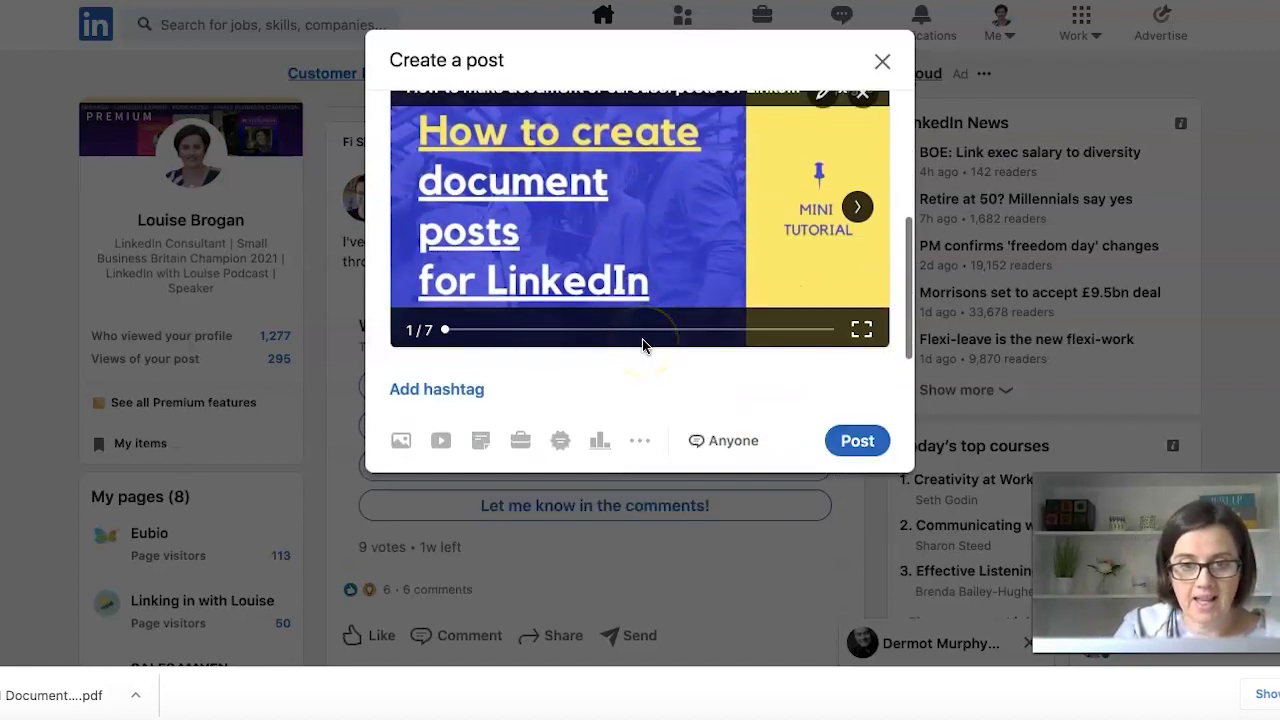
{"action": "scroll", "coordinate": [642, 340], "scroll_direction": "up", "scroll_amount": 5}
{"action": "left_click", "coordinate": [674, 194]}
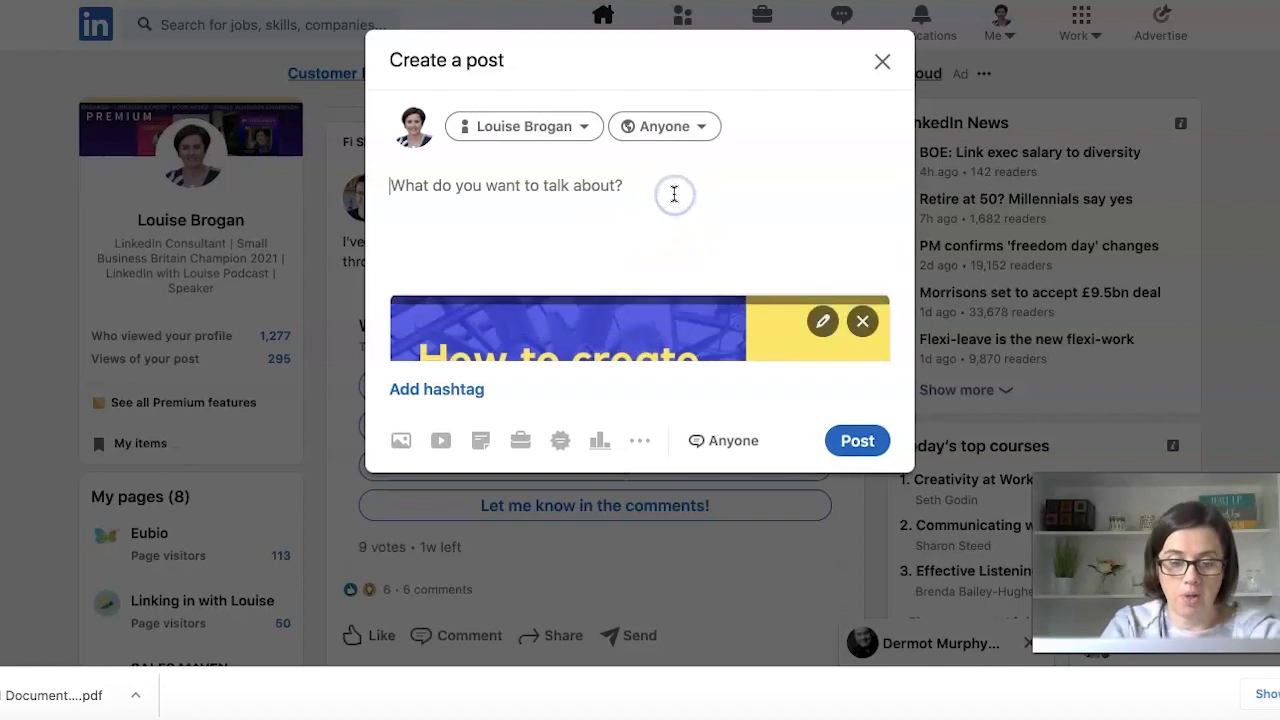
{"action": "type", "text": "I am "}
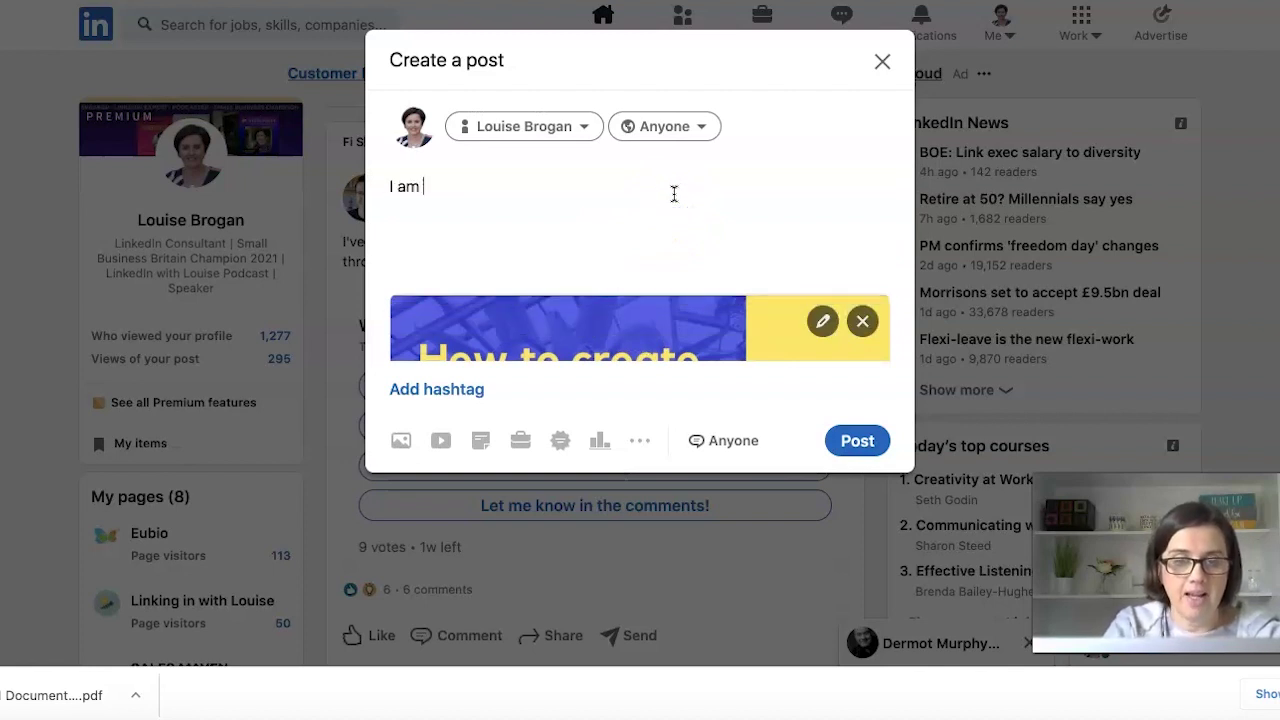
{"action": "type", "text": "creating a video today for my You"}
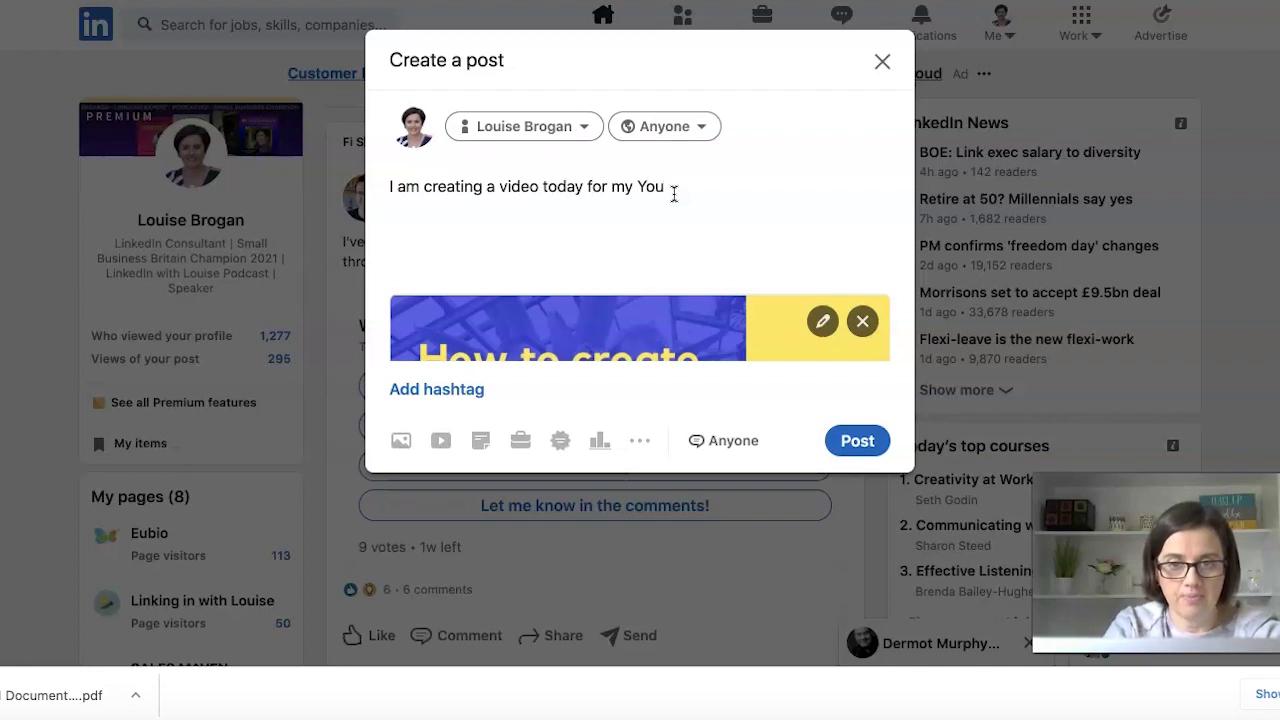
{"action": "type", "text": "Tube chan"}
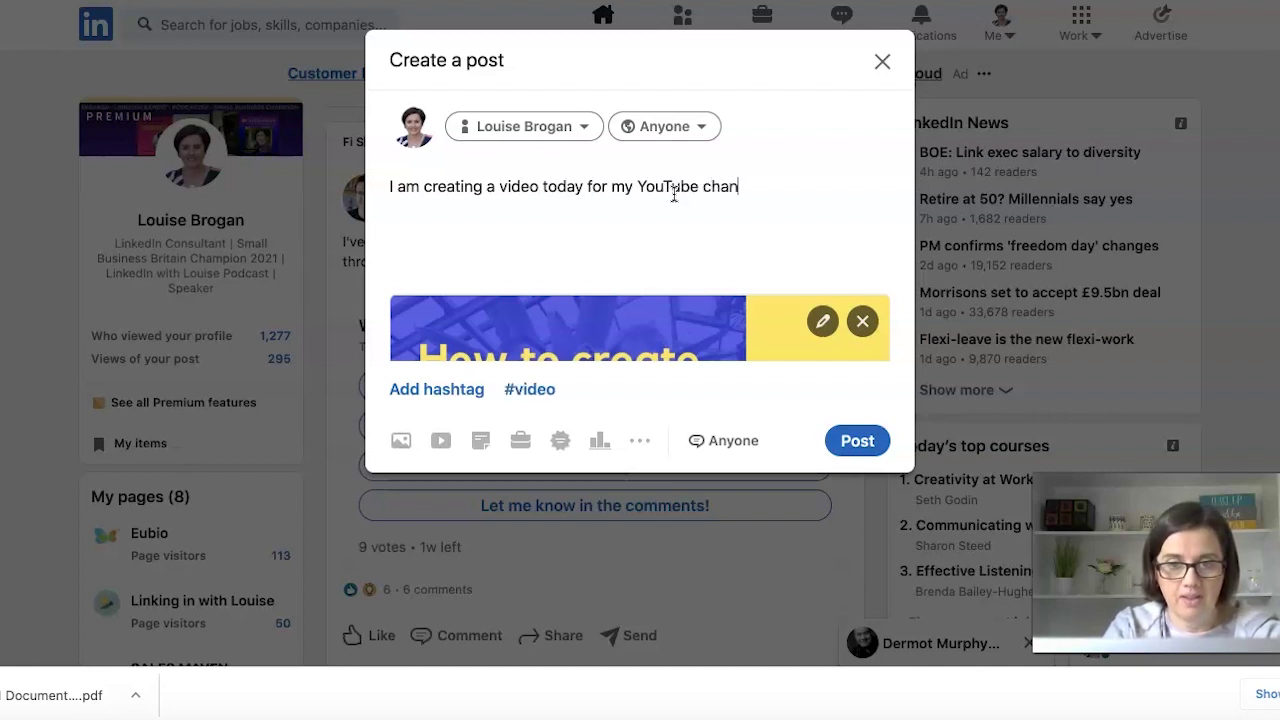
{"action": "type", "text": "nel about "}
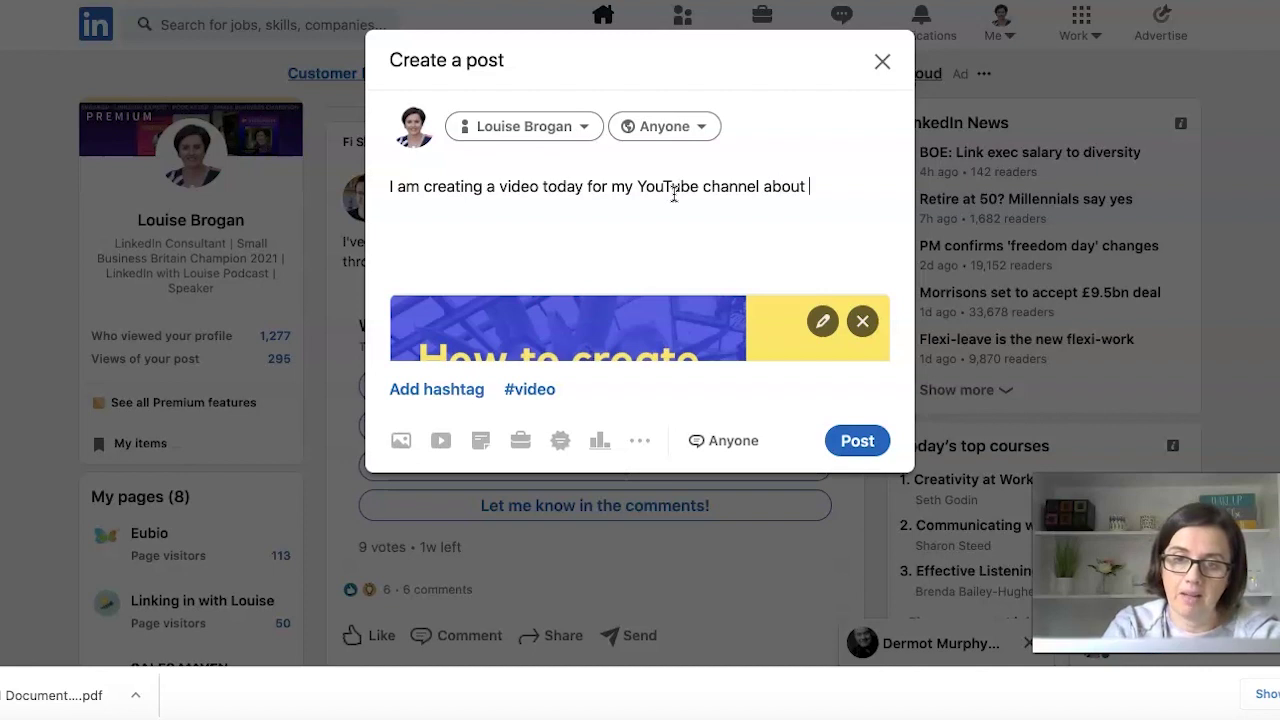
{"action": "type", "text": "how to create a docuem"}
{"action": "type", "text": "nt post for Linked"}
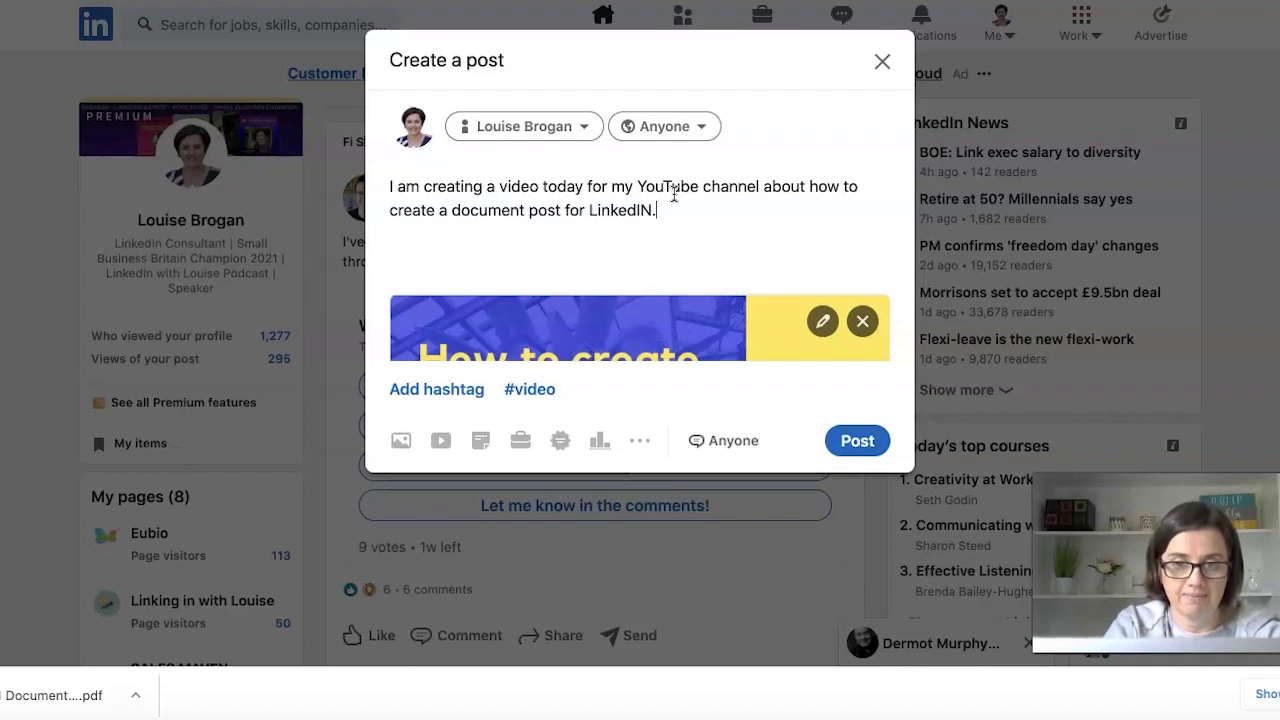
{"action": "type", "text": "In."}
Add a second paragraph to the post: "Have you uploaded any documents or carousel posts as part of your LinkedIn strategy?"
{"action": "key", "text": "Return"}
{"action": "key", "text": "Return"}
{"action": "type", "text": "Have you "}
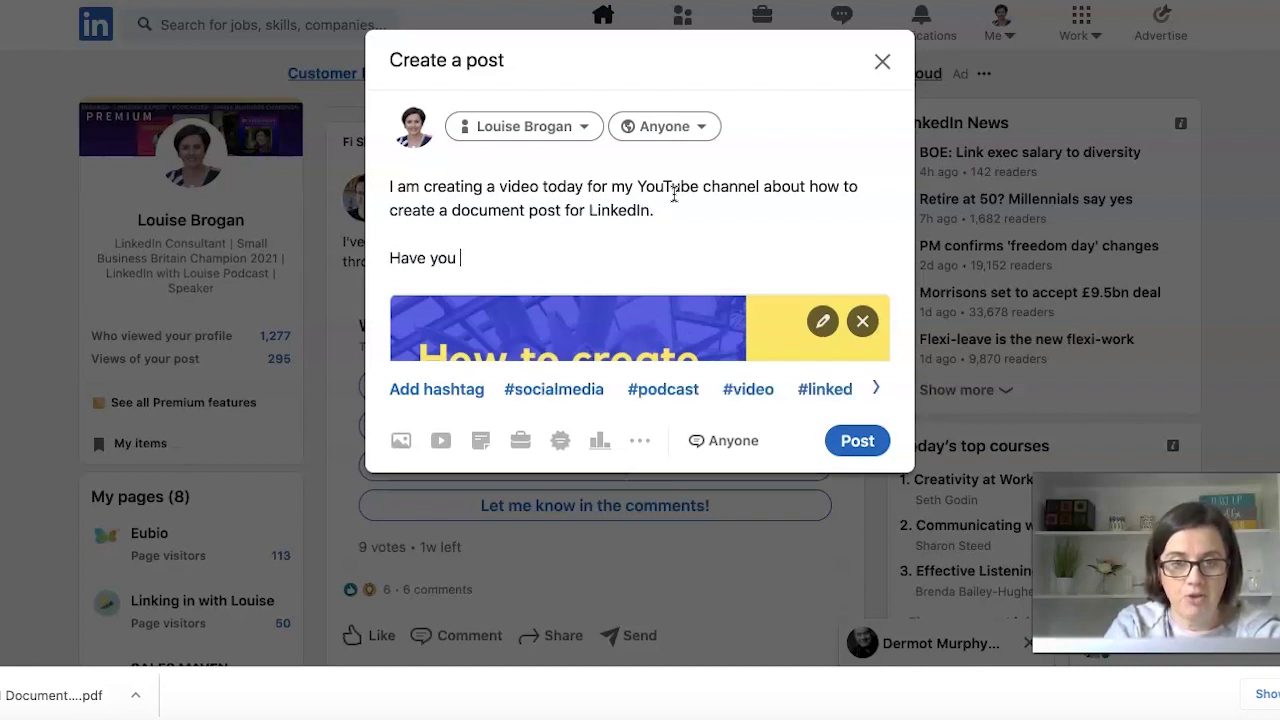
{"action": "type", "text": "uploaded any docuemnts o"}
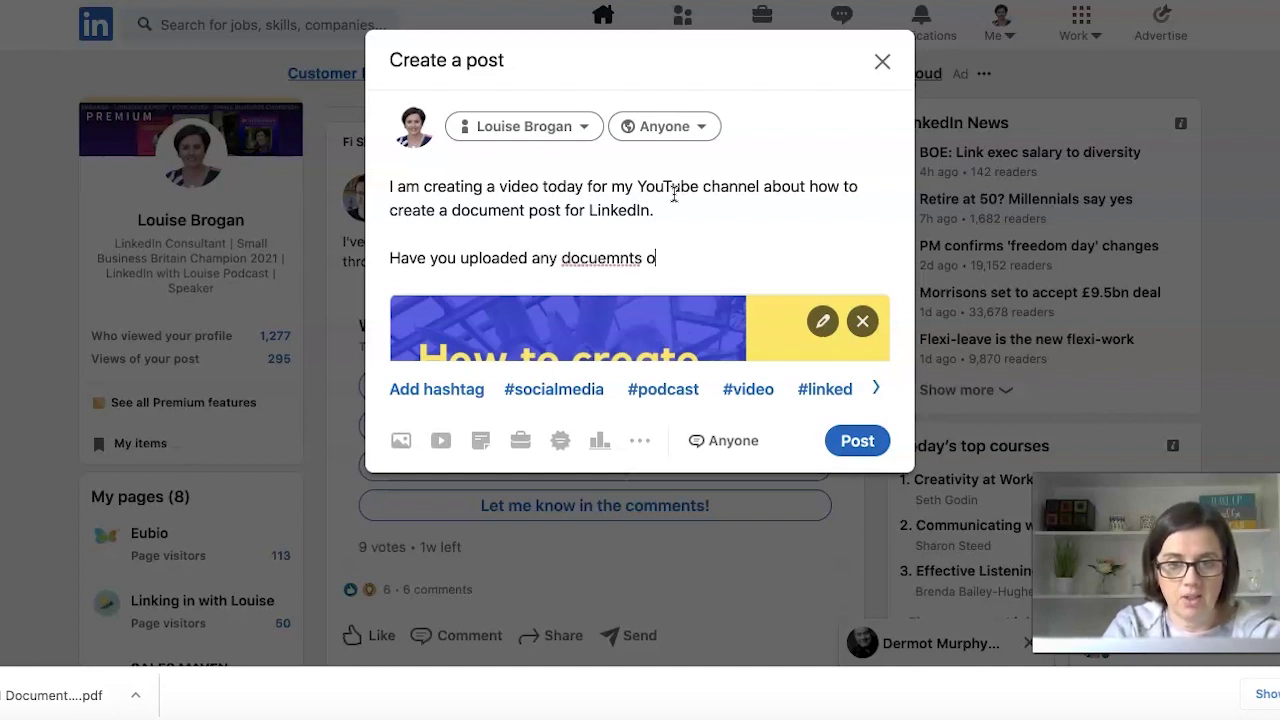
{"action": "type", "text": "r carouse"}
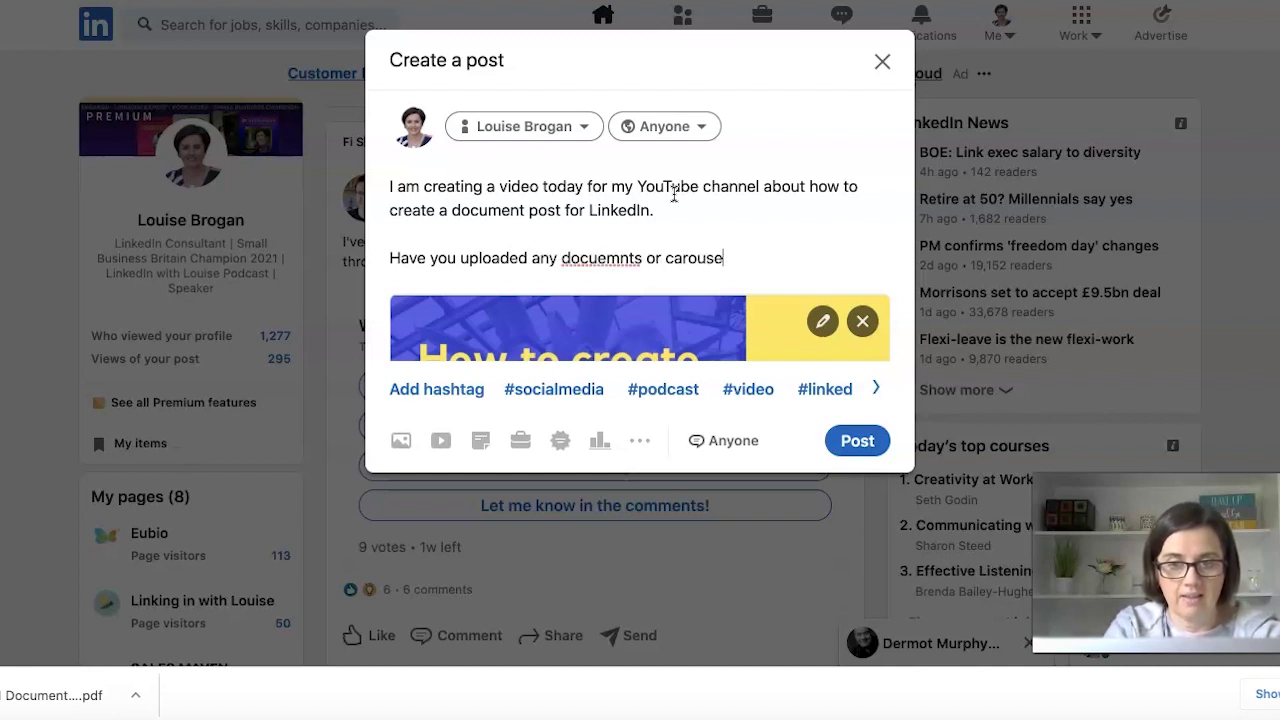
{"action": "type", "text": "lf posts for your pr"}
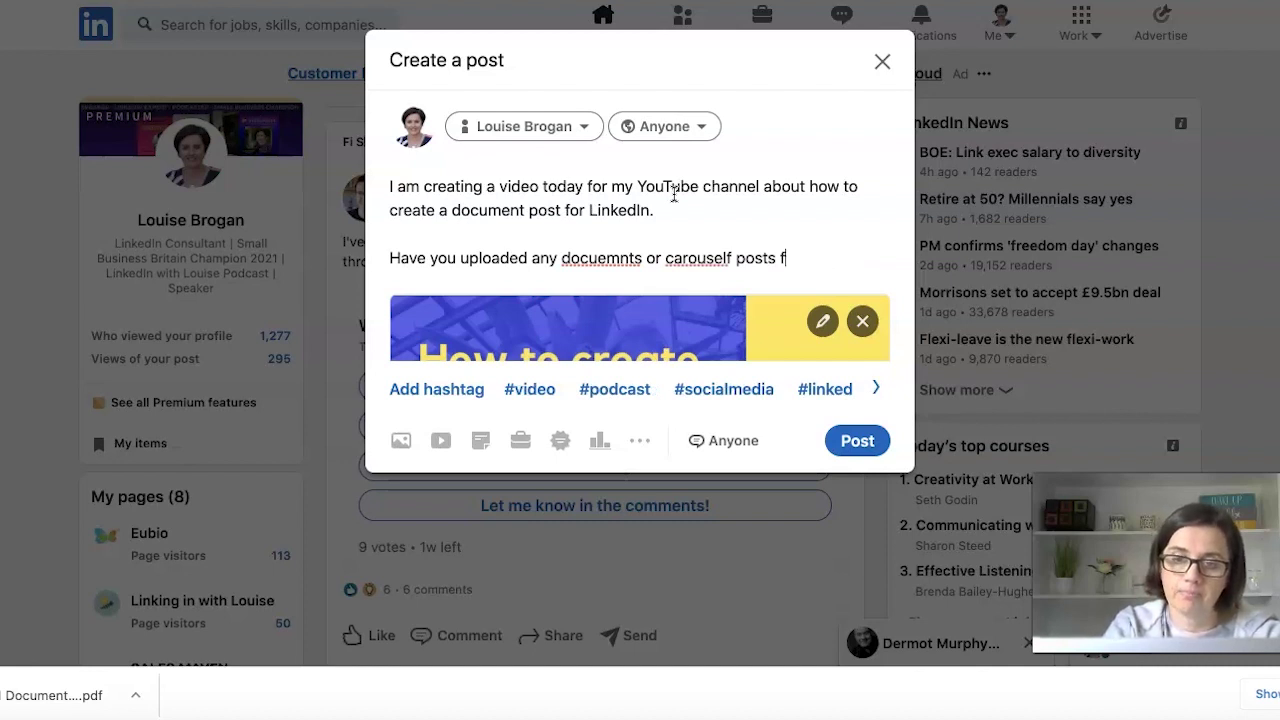
{"action": "key", "text": "BackSpace"}
{"action": "type", "text": "as part of your "}
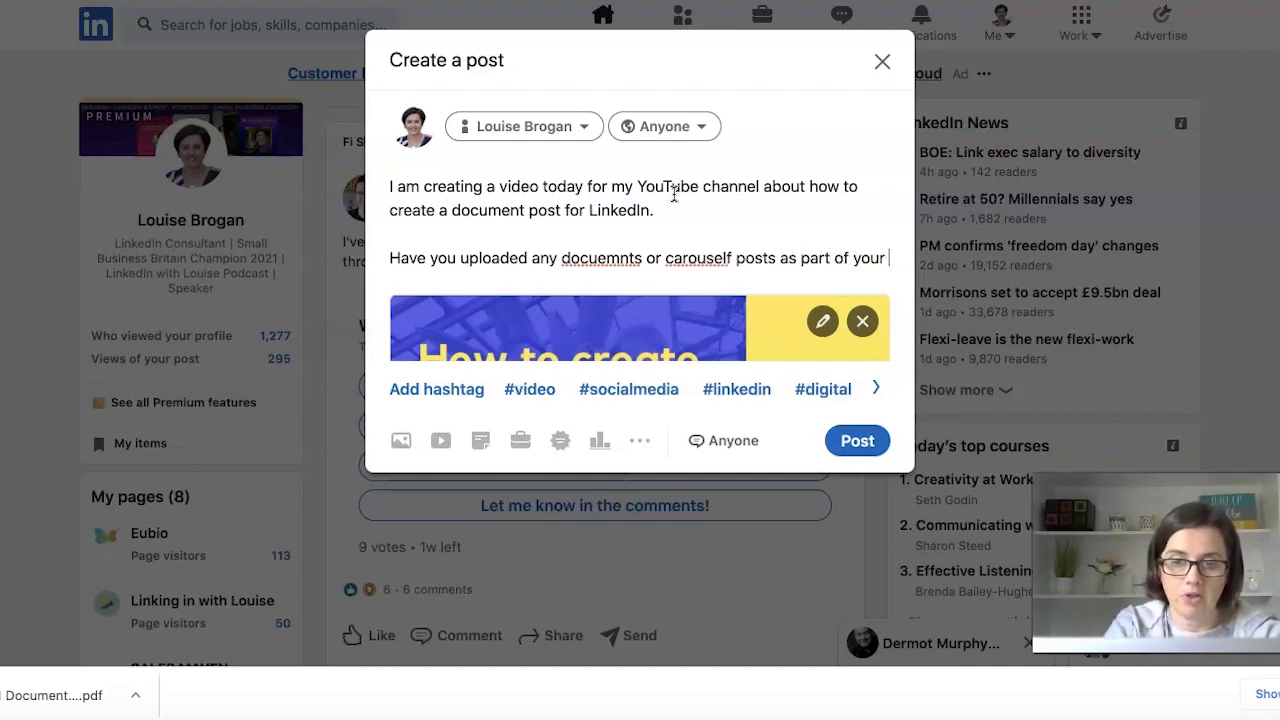
{"action": "type", "text": "LinkedIN strategy"}
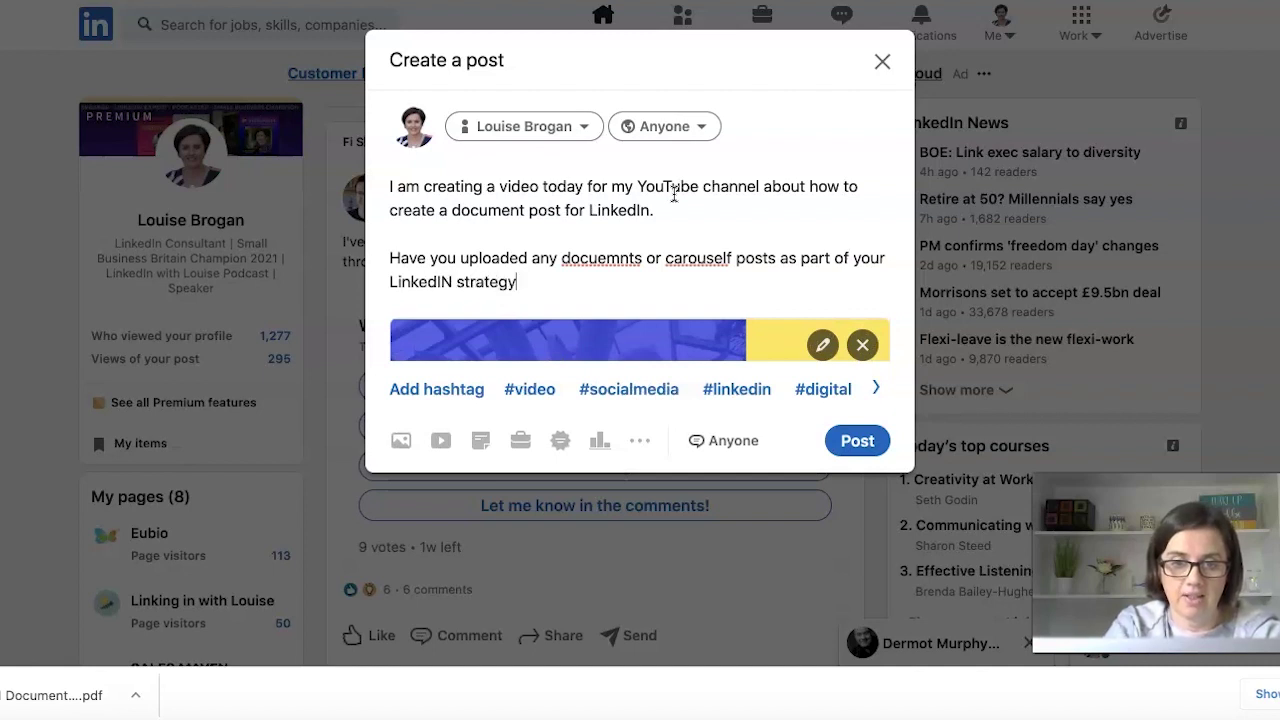
{"action": "type", "text": "?"}
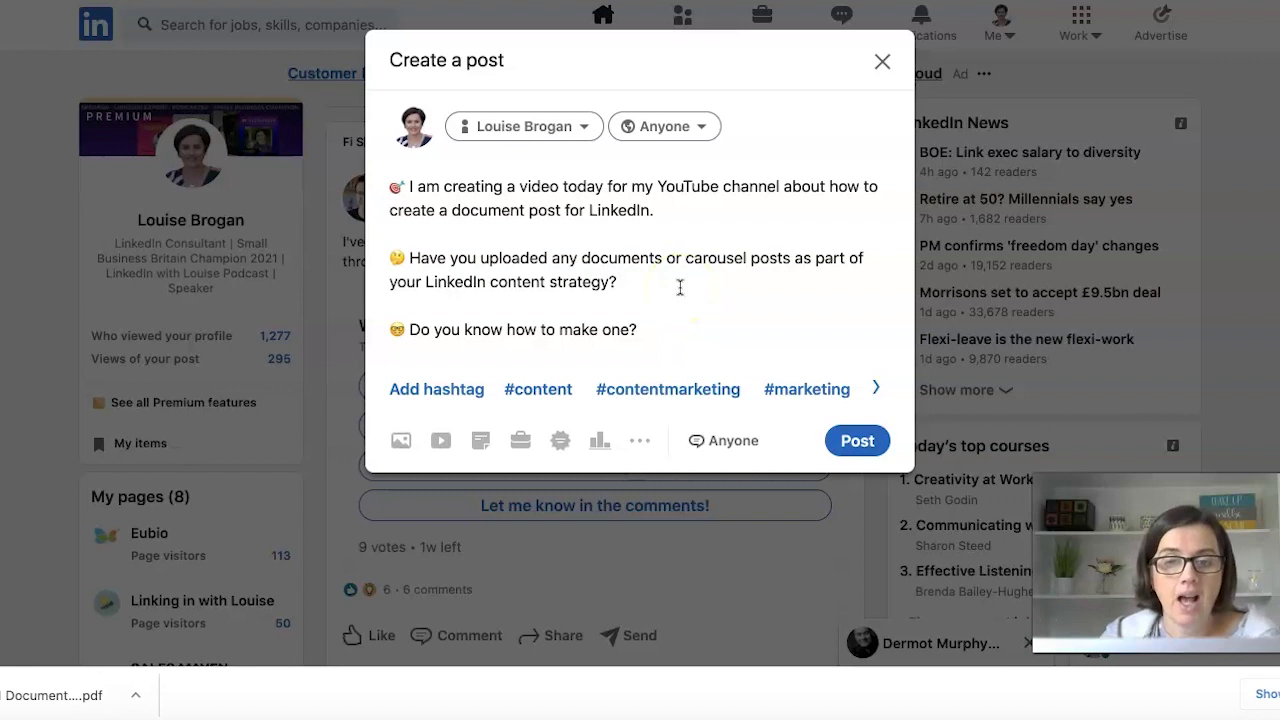
Add the suggested hashtag #marketing after #contentstrategy at the end of the post text
{"action": "scroll", "coordinate": [680, 287], "scroll_direction": "down", "scroll_amount": 2}
{"action": "scroll", "coordinate": [680, 287], "scroll_direction": "down", "scroll_amount": 2}
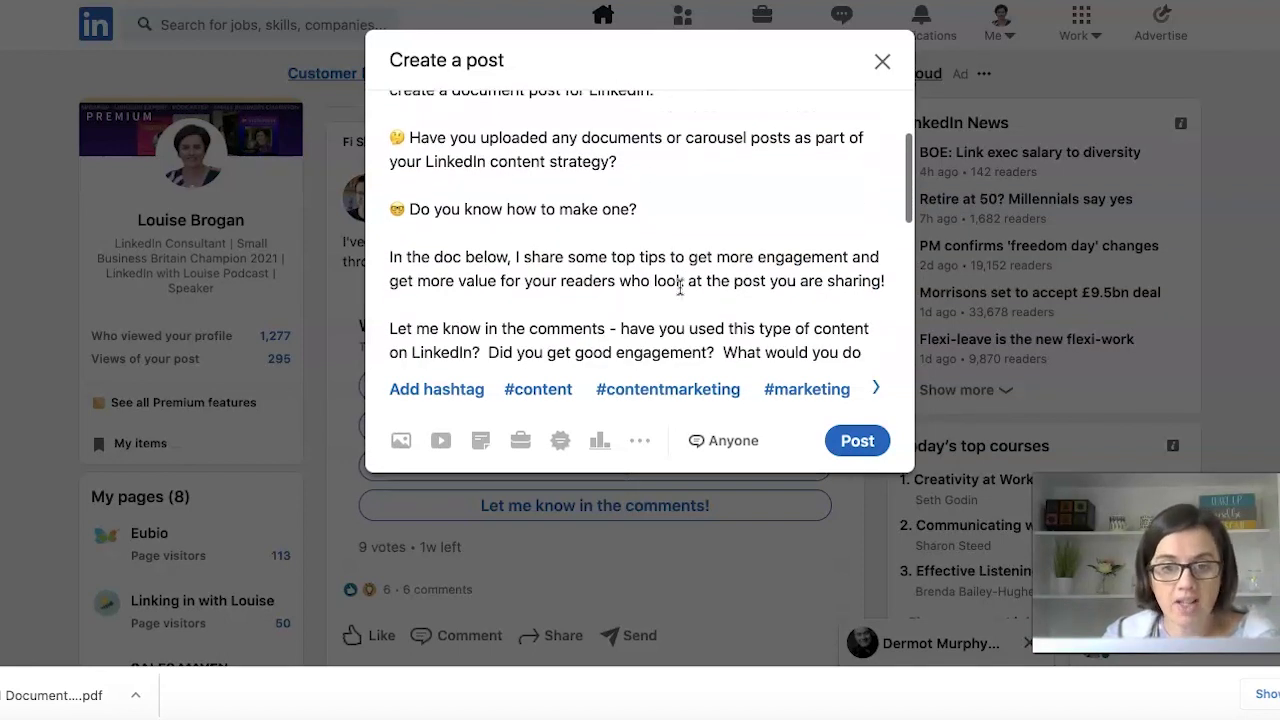
{"action": "scroll", "coordinate": [680, 287], "scroll_direction": "down", "scroll_amount": 3}
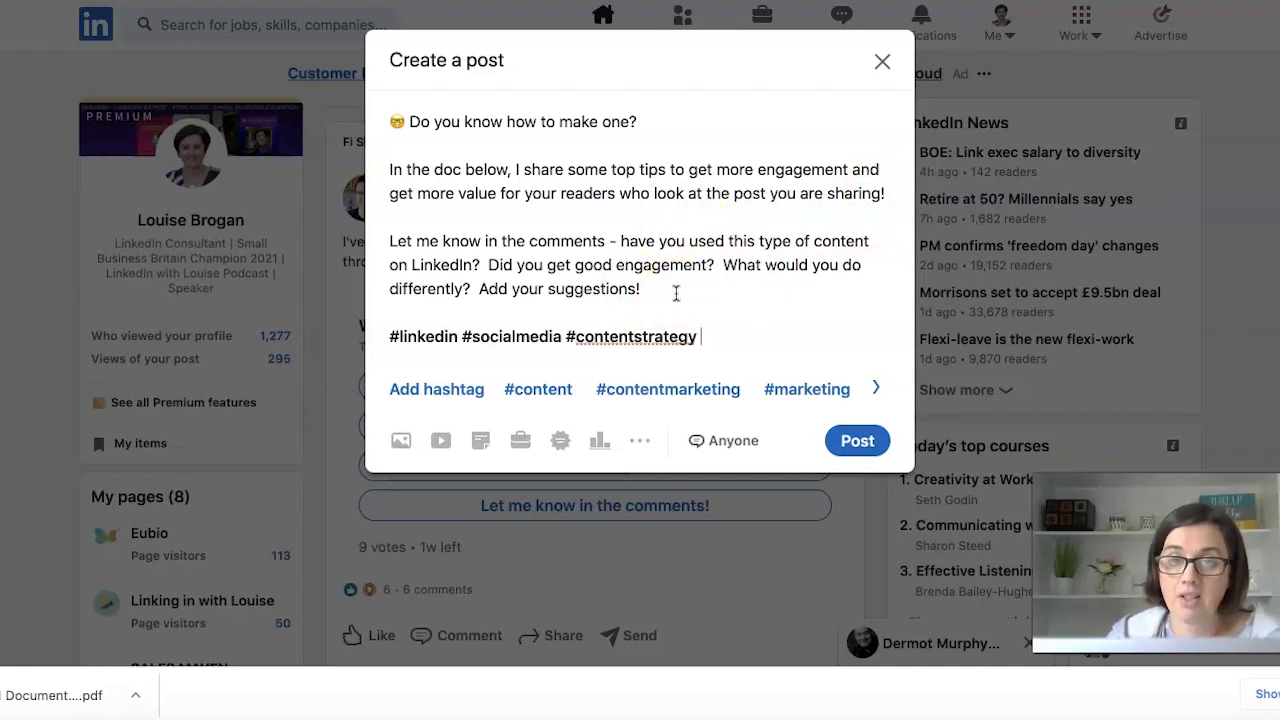
{"action": "scroll", "coordinate": [676, 293], "scroll_direction": "down", "scroll_amount": 1}
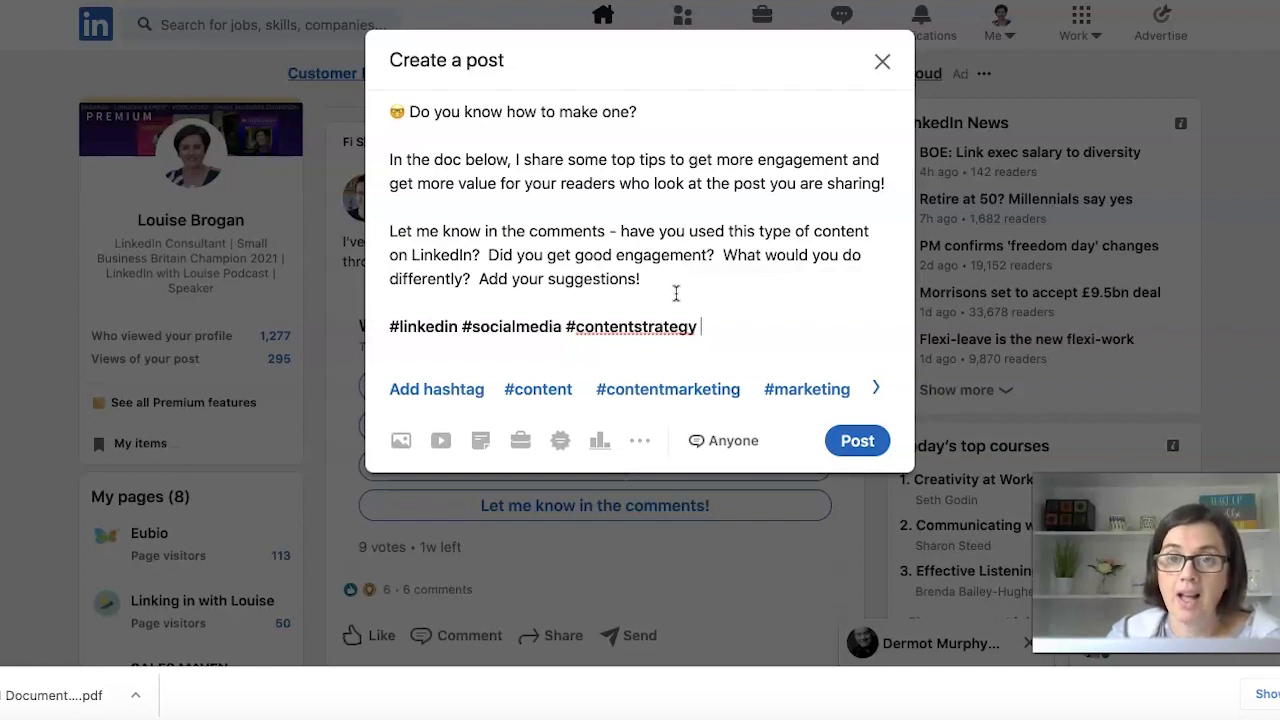
{"action": "scroll", "coordinate": [676, 293], "scroll_direction": "down", "scroll_amount": 1}
{"action": "left_click", "coordinate": [674, 290]}
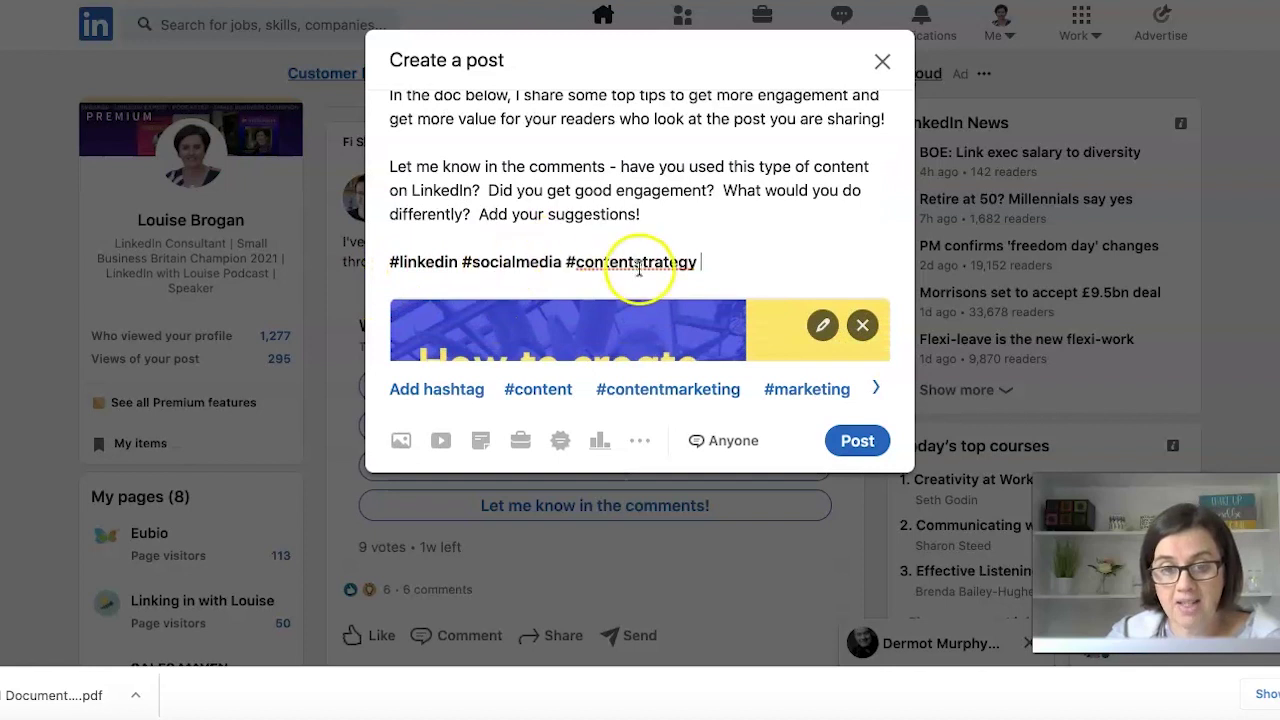
{"action": "scroll", "coordinate": [784, 244], "scroll_direction": "down", "scroll_amount": 2}
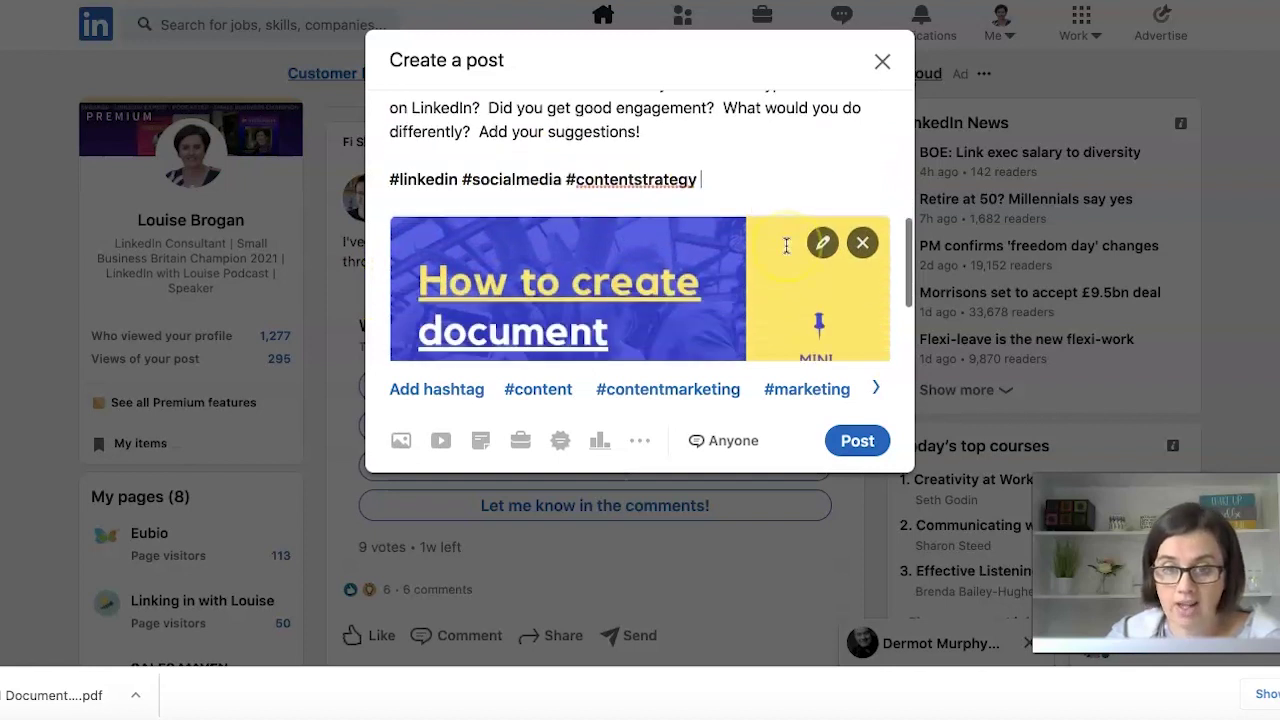
{"action": "left_click", "coordinate": [799, 388]}
Page through the attached document's preview in the post draft, from the title slide to the last slide
{"action": "scroll", "coordinate": [765, 293], "scroll_direction": "down", "scroll_amount": 1}
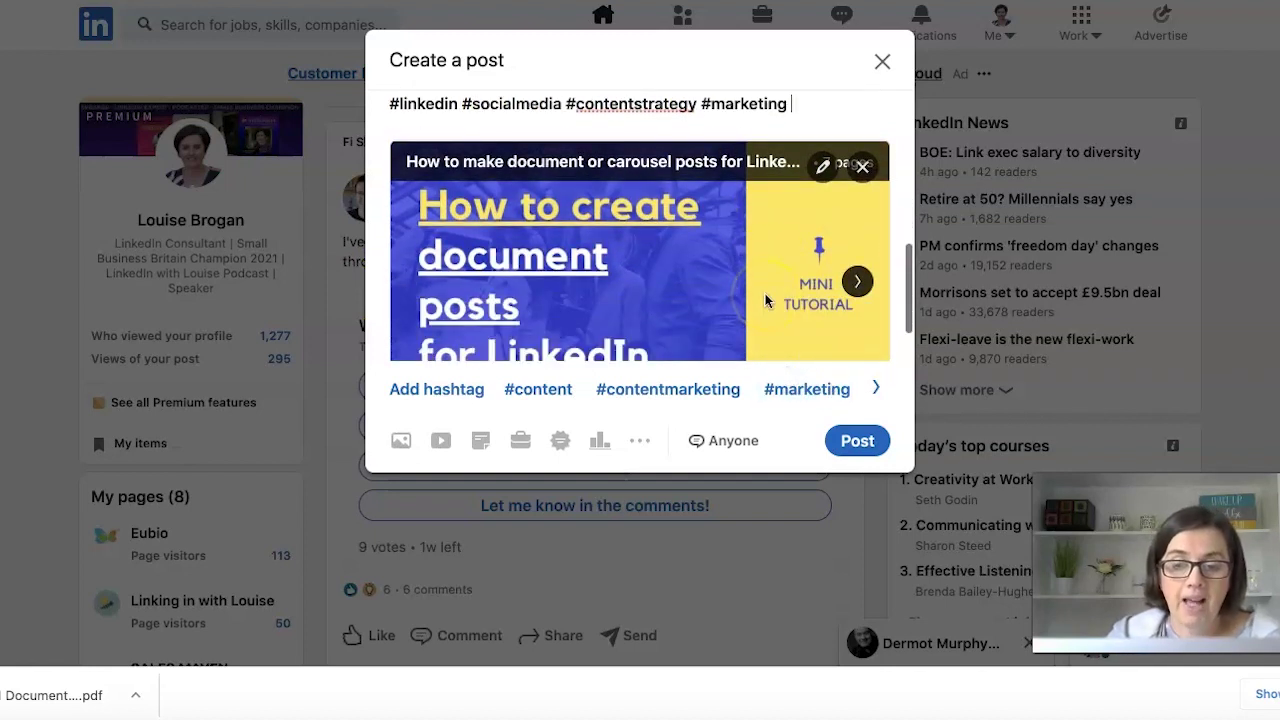
{"action": "scroll", "coordinate": [765, 293], "scroll_direction": "down", "scroll_amount": 1}
{"action": "scroll", "coordinate": [765, 293], "scroll_direction": "up", "scroll_amount": 1}
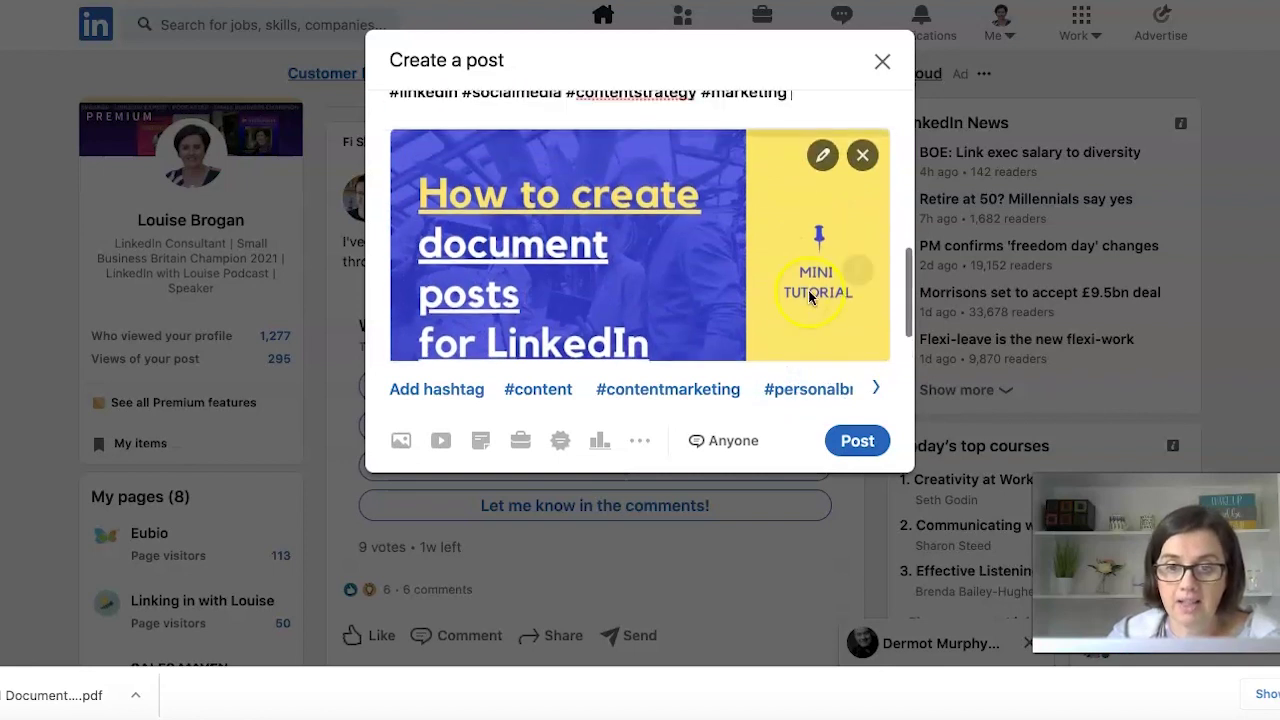
{"action": "left_click", "coordinate": [857, 270]}
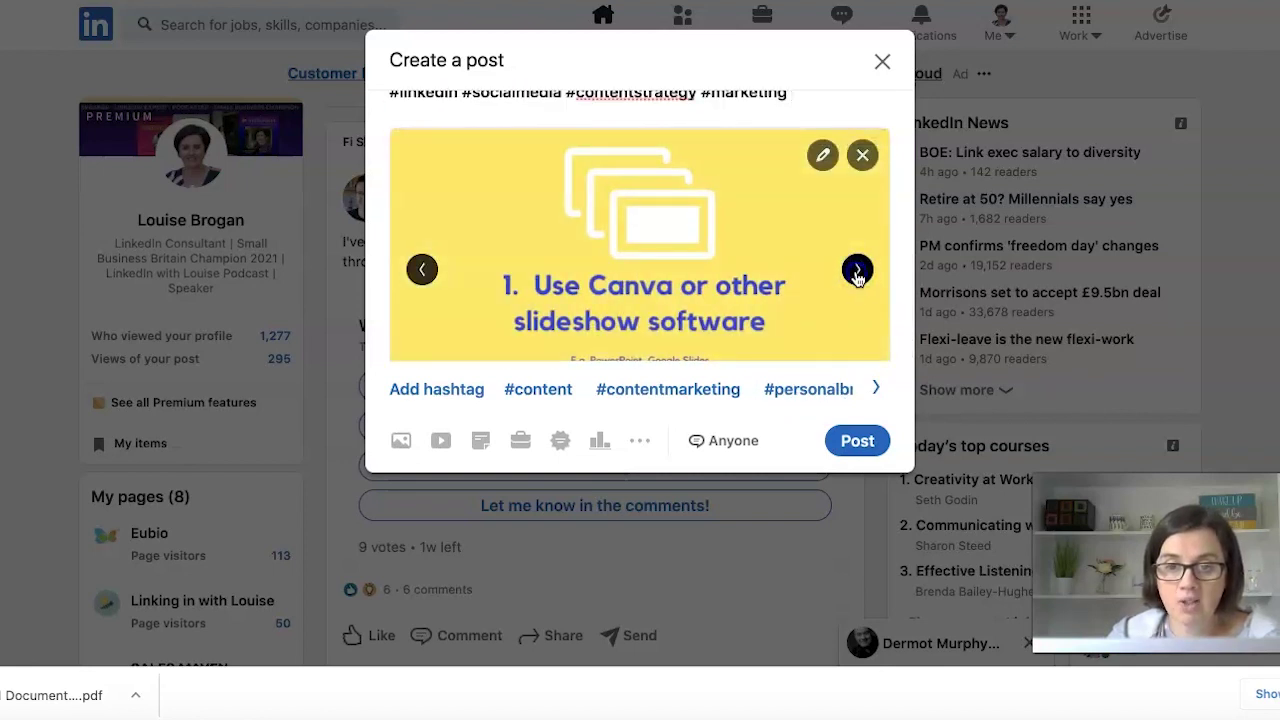
{"action": "left_click", "coordinate": [857, 270]}
{"action": "left_click", "coordinate": [857, 270]}
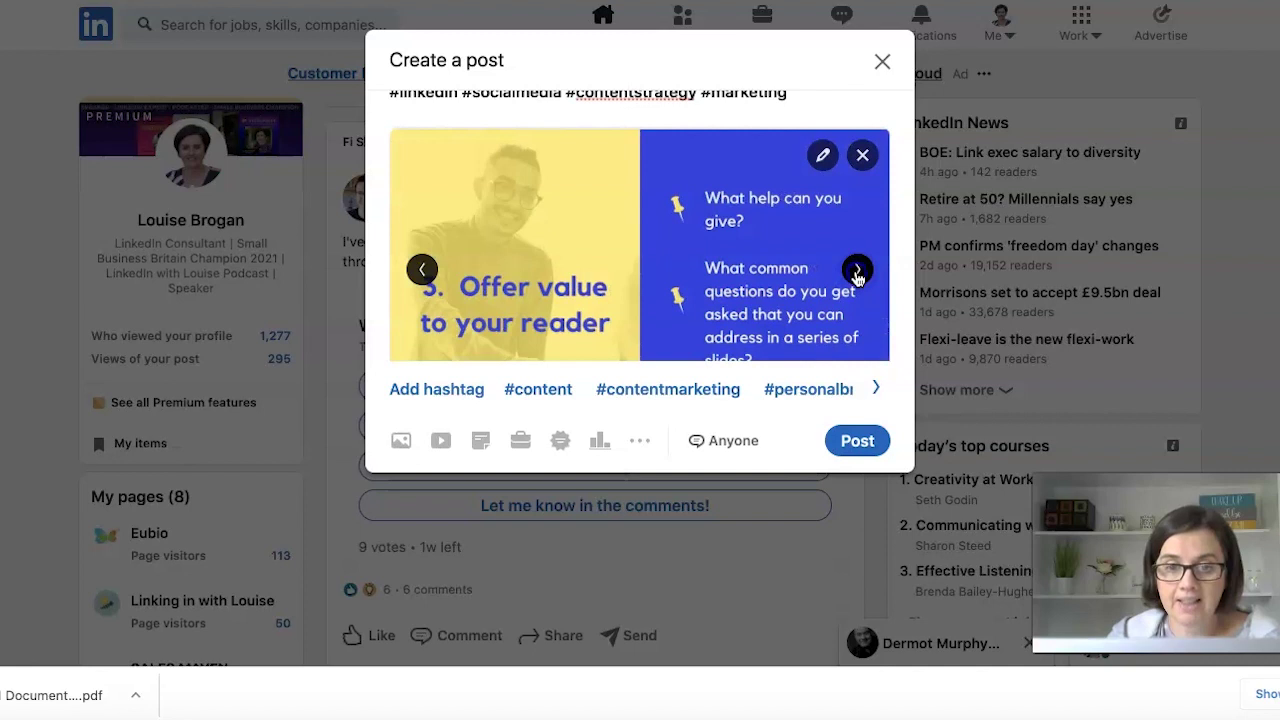
{"action": "left_click", "coordinate": [857, 270]}
{"action": "left_click", "coordinate": [857, 270]}
{"action": "left_click", "coordinate": [857, 270]}
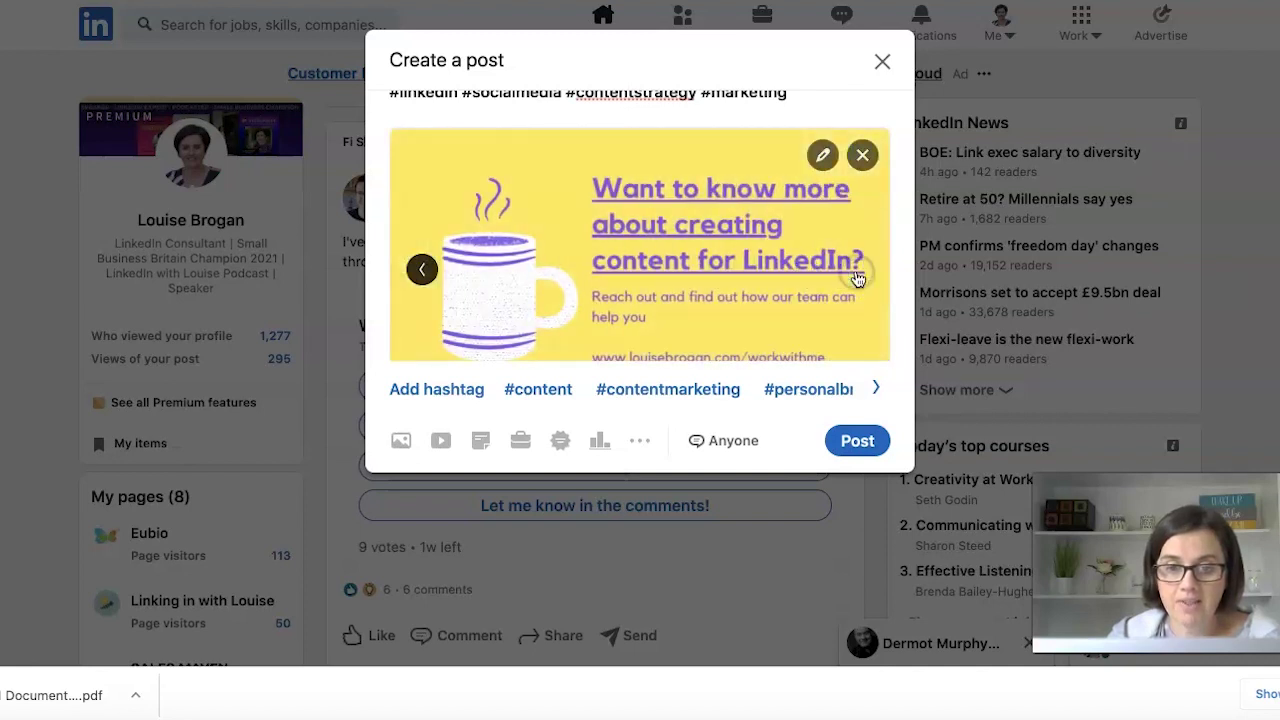
Review the finished draft, publish the document post and view it in the home feed
{"action": "scroll", "coordinate": [714, 263], "scroll_direction": "down", "scroll_amount": 1}
{"action": "scroll", "coordinate": [714, 263], "scroll_direction": "up", "scroll_amount": 4}
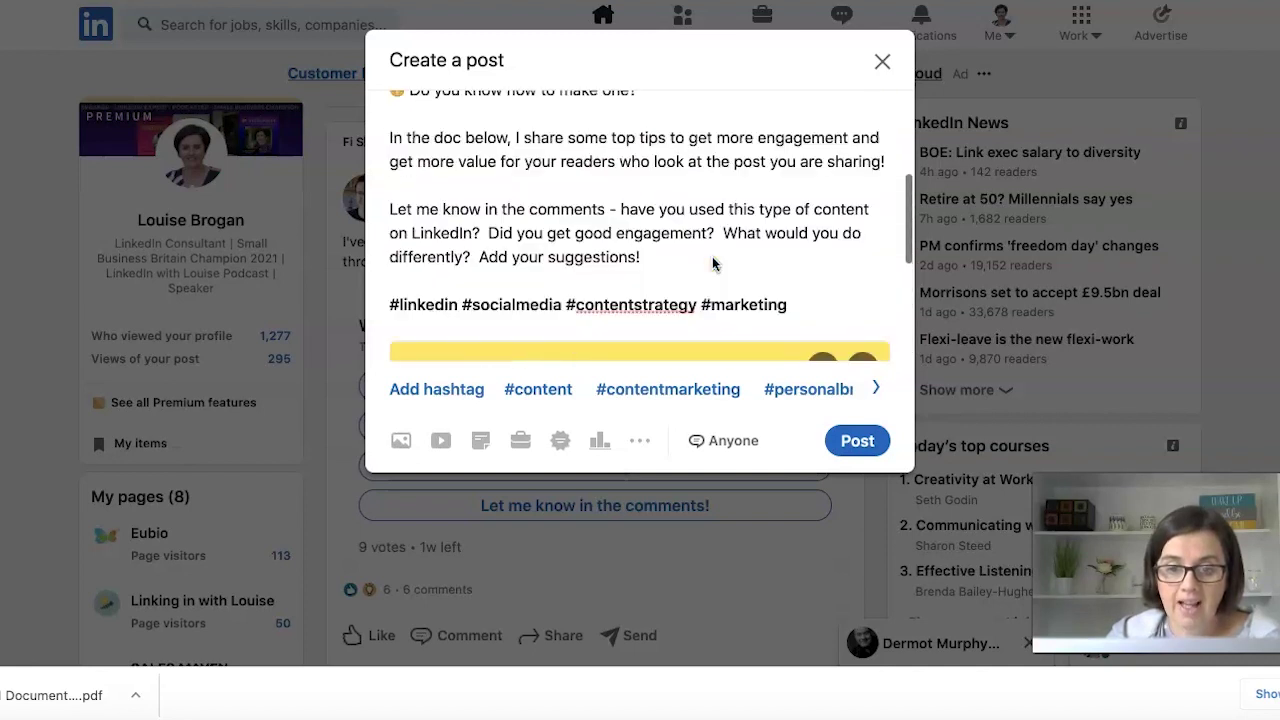
{"action": "scroll", "coordinate": [714, 260], "scroll_direction": "up", "scroll_amount": 3}
{"action": "scroll", "coordinate": [643, 251], "scroll_direction": "down", "scroll_amount": 6}
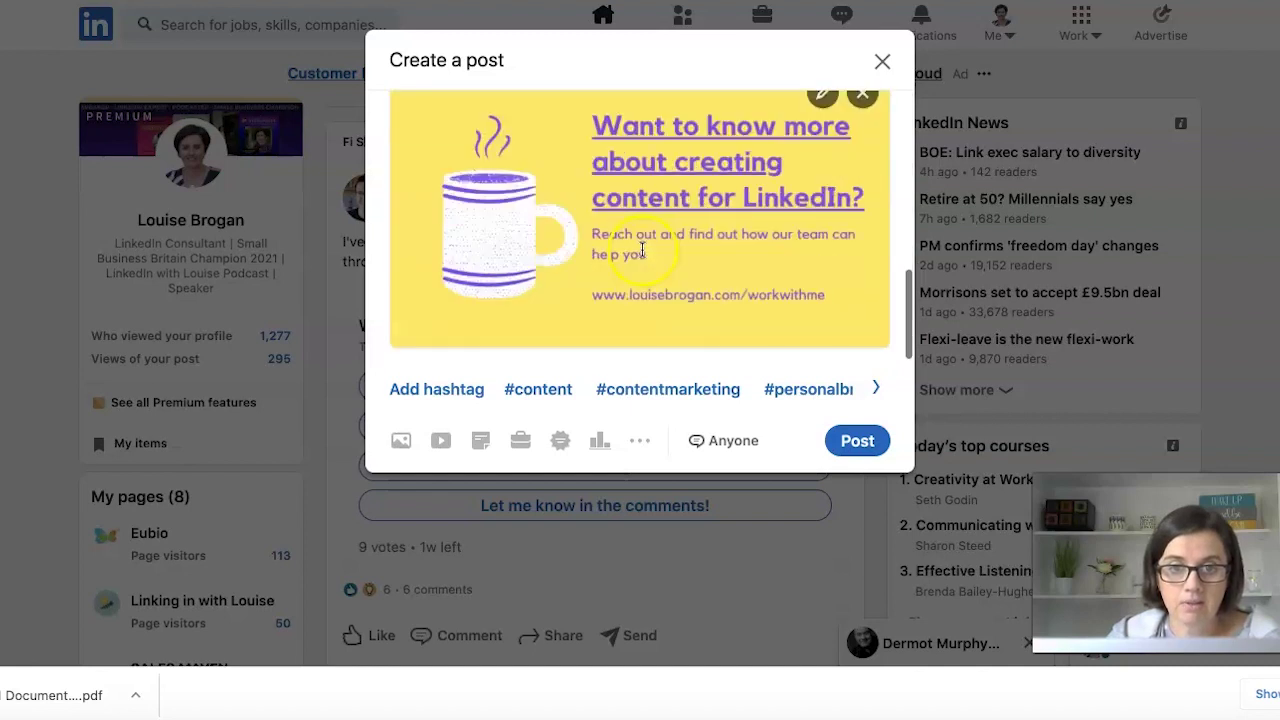
{"action": "left_click", "coordinate": [850, 442]}
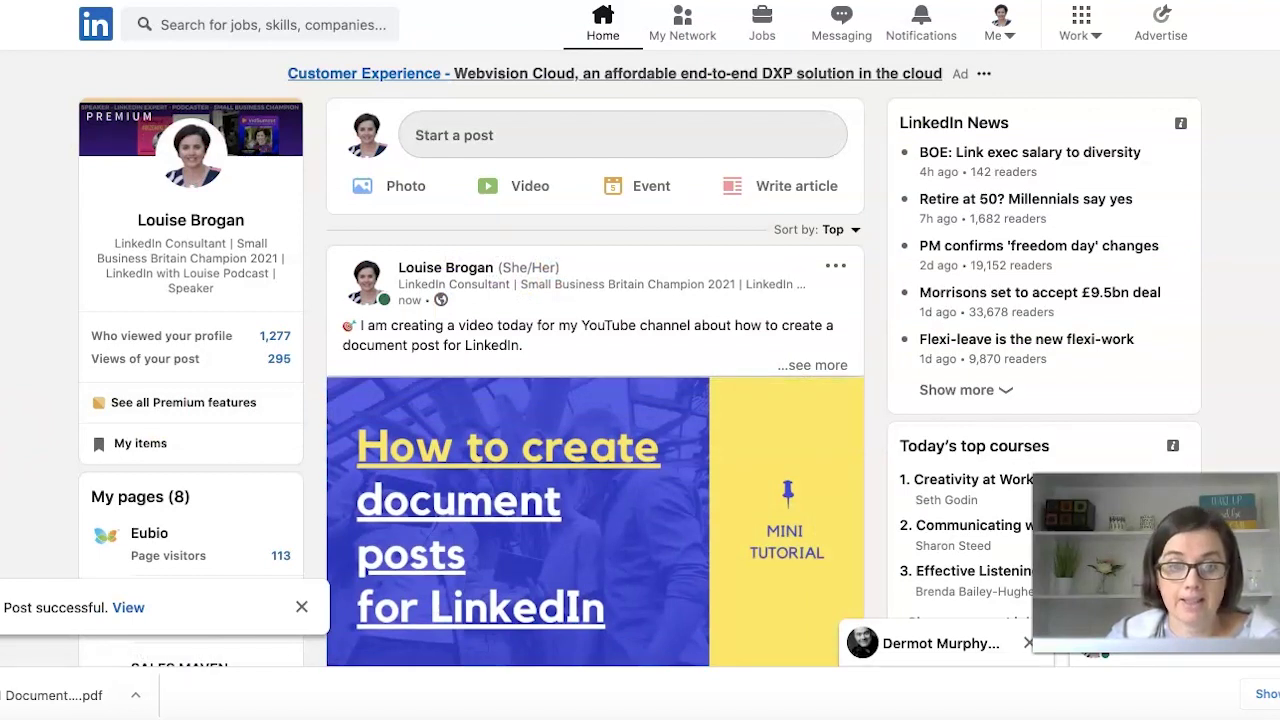
{"action": "scroll", "coordinate": [610, 297], "scroll_direction": "down", "scroll_amount": 1}
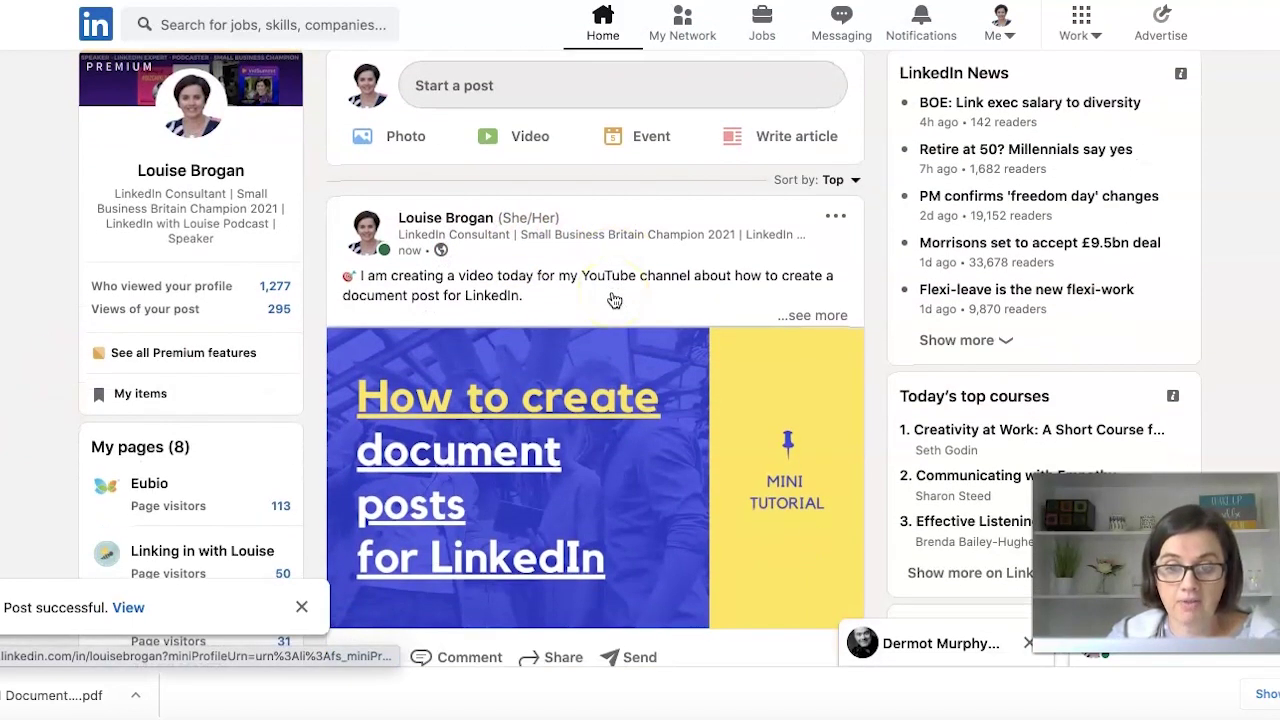
{"action": "scroll", "coordinate": [614, 300], "scroll_direction": "down", "scroll_amount": 1}
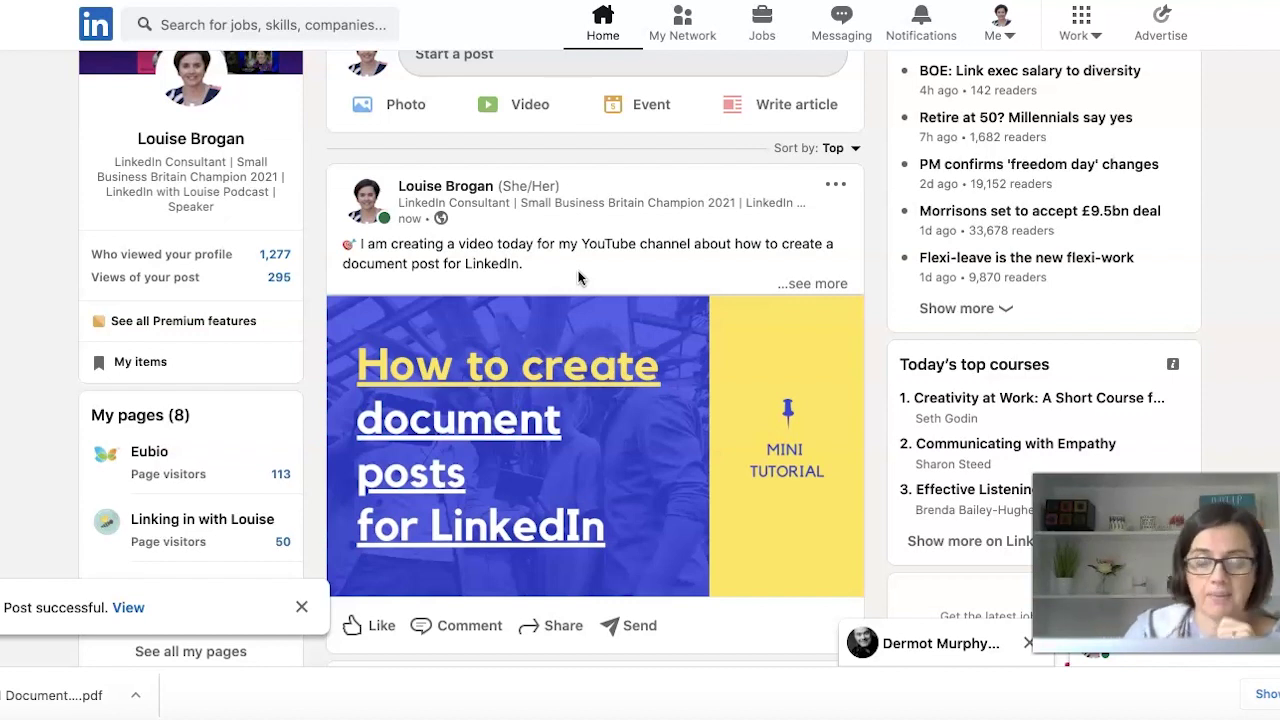
{"action": "scroll", "coordinate": [578, 276], "scroll_direction": "down", "scroll_amount": 1}
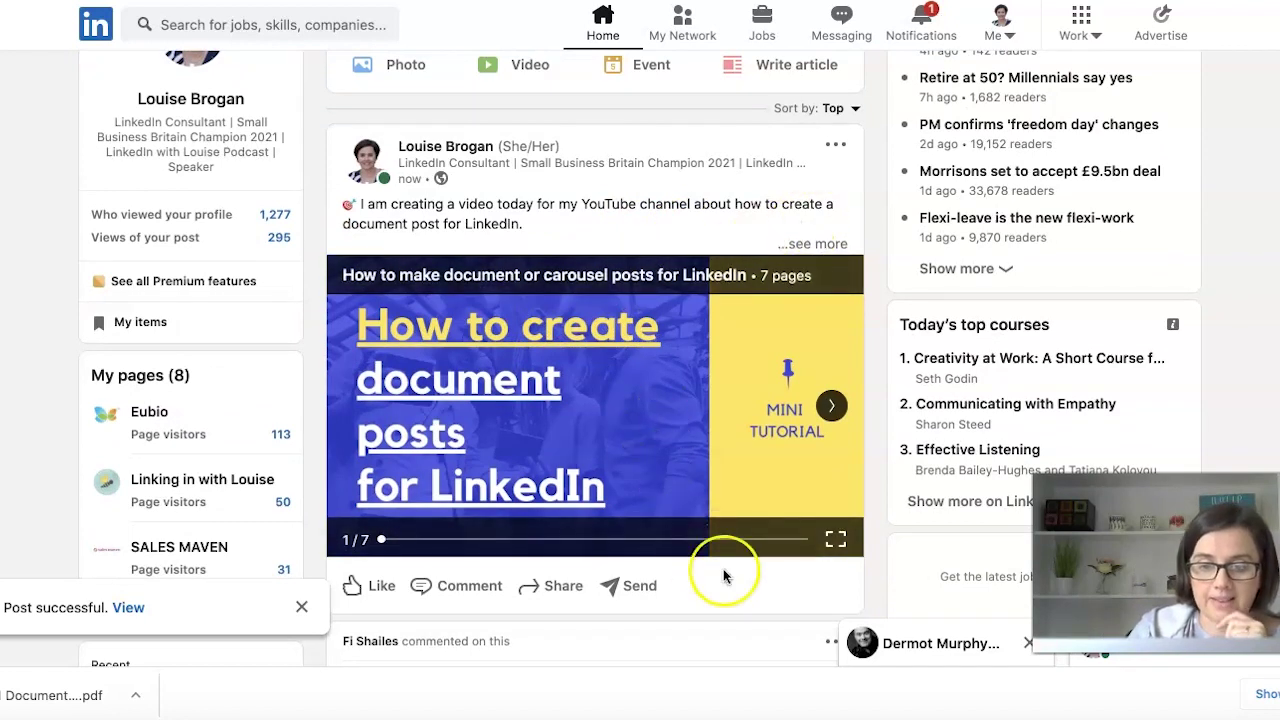
{"action": "scroll", "coordinate": [723, 569], "scroll_direction": "down", "scroll_amount": 1}
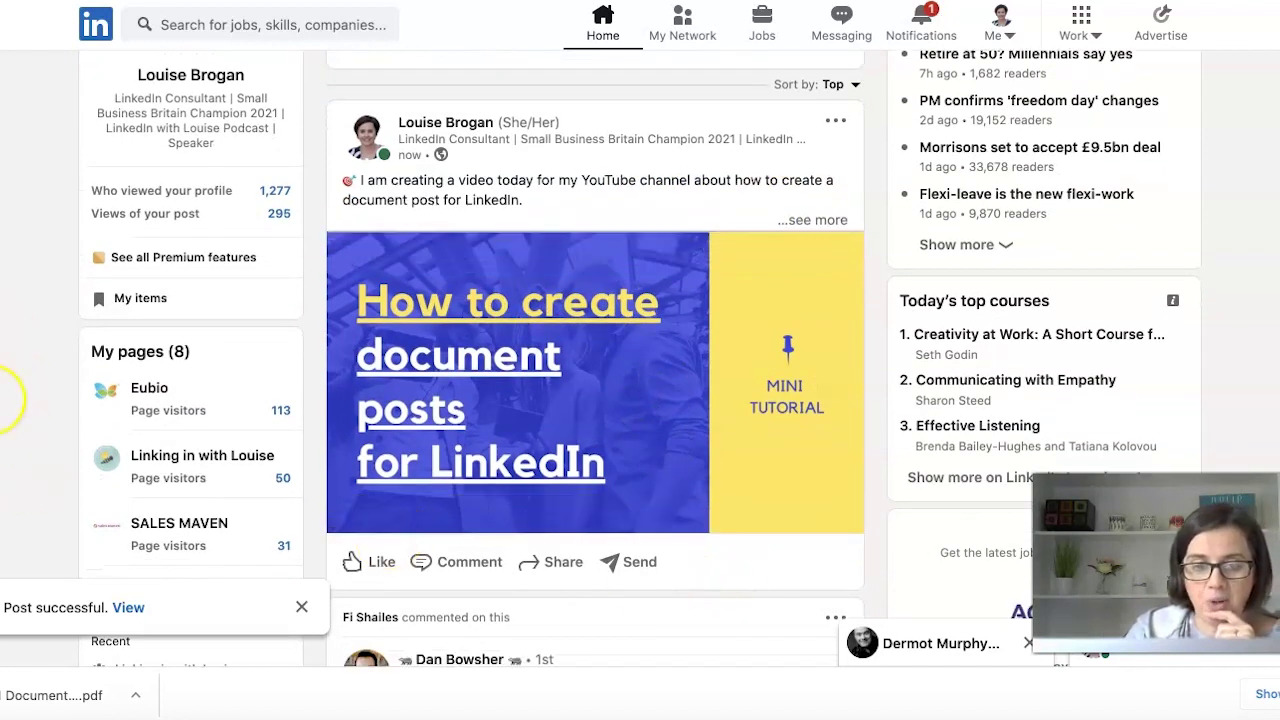